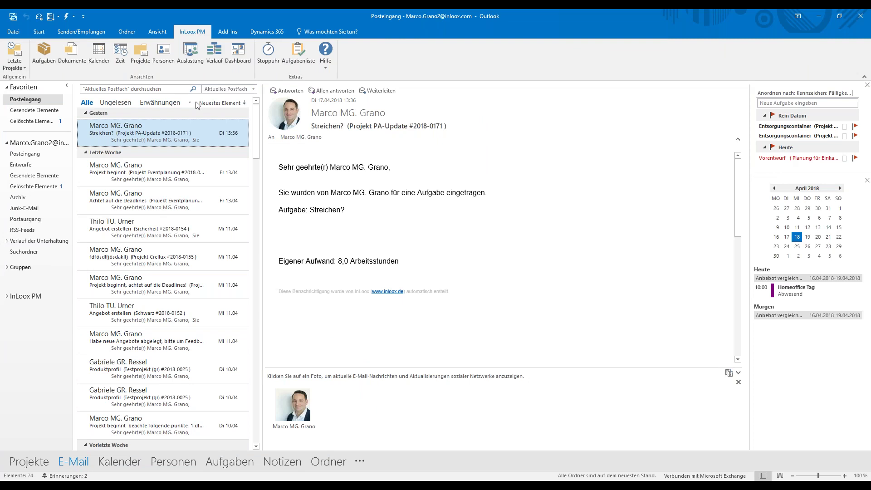
- Open the InLoox project overview and group the project list by Projektleiter
click(142, 61)
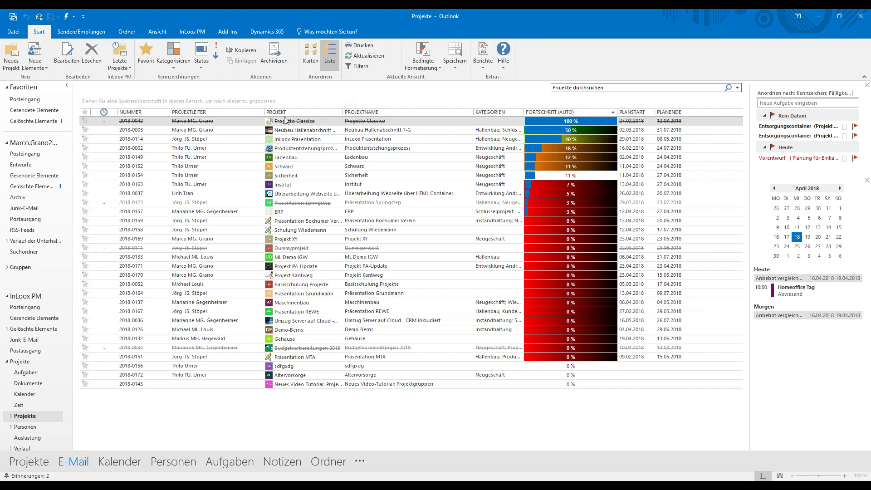
drag(220, 113, 153, 104)
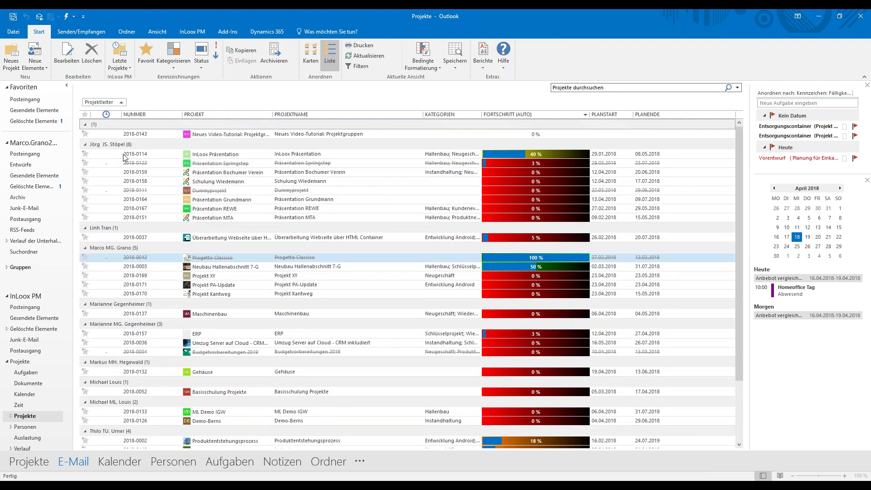
scroll(163, 242, down, 1)
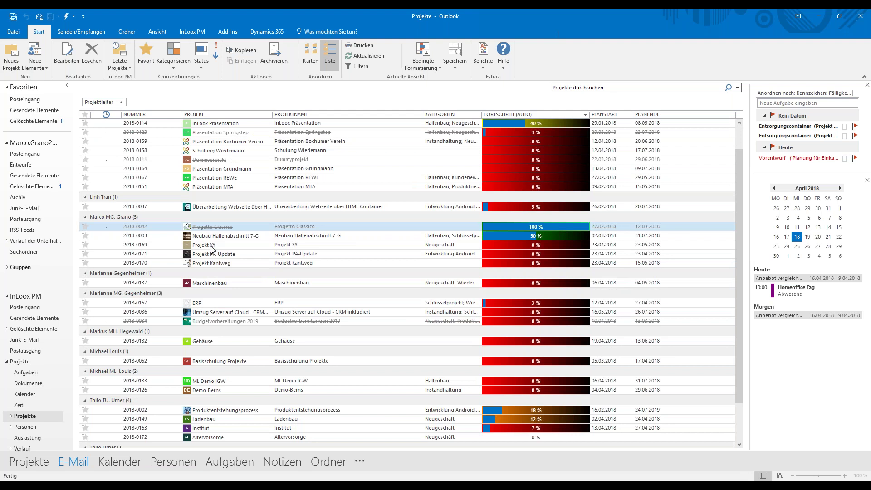
scroll(216, 264, up, 1)
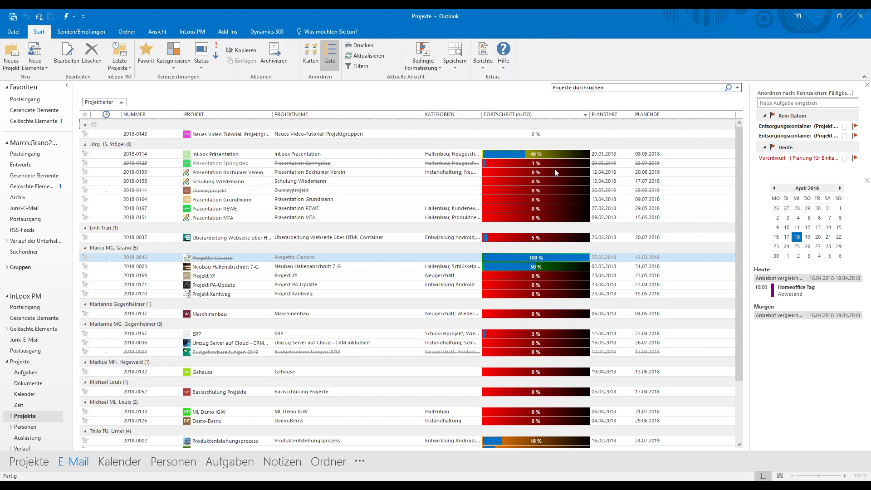
scroll(555, 170, down, 1)
scroll(554, 169, down, 2)
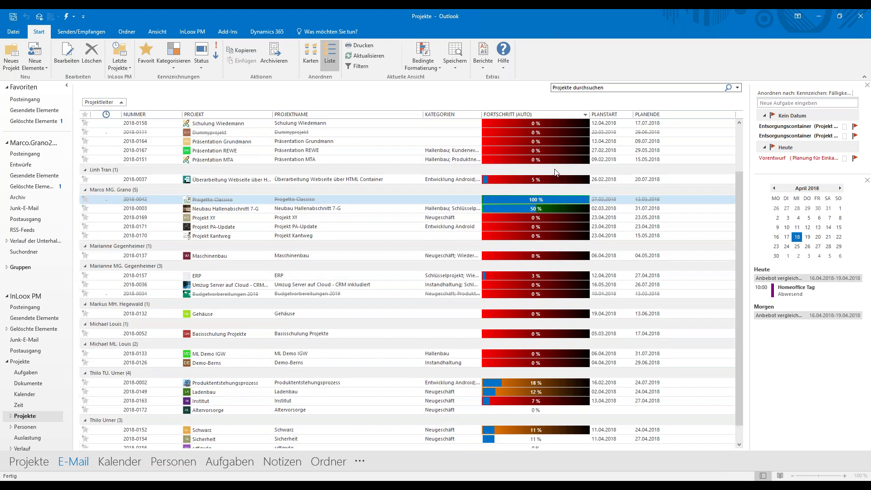
scroll(561, 326, up, 2)
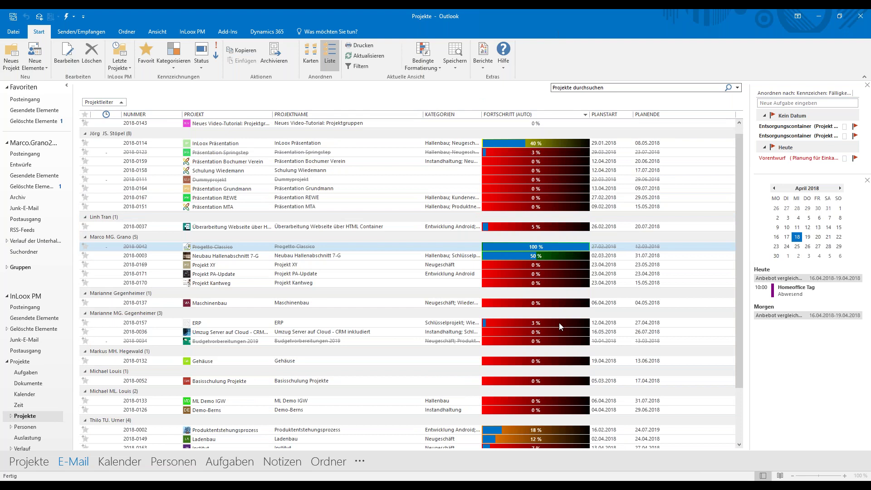
scroll(559, 323, up, 1)
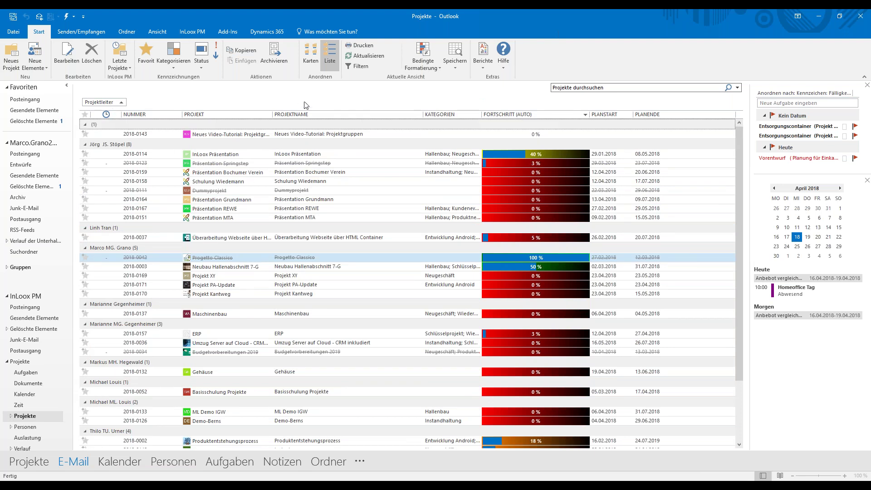
- Add the Letzte Notiz field as a column between Fortschritt (Auto) and Planstart, using the enlarged field chooser
right_click(368, 102)
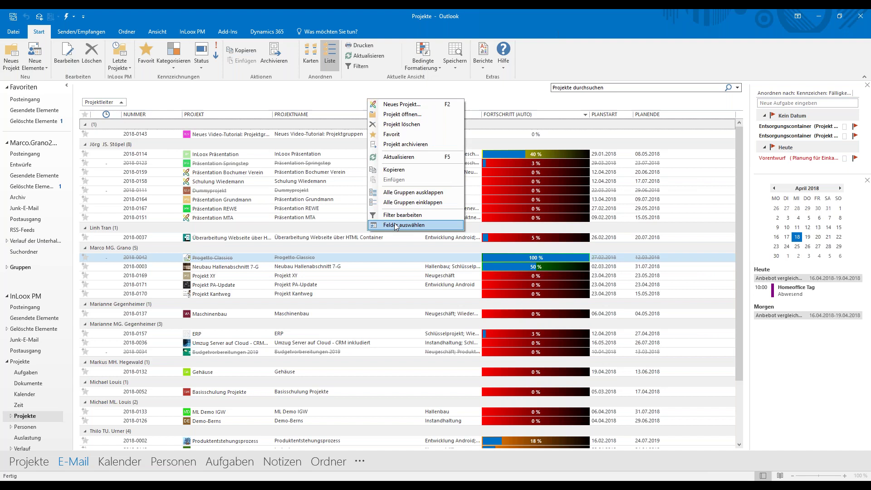
click(426, 225)
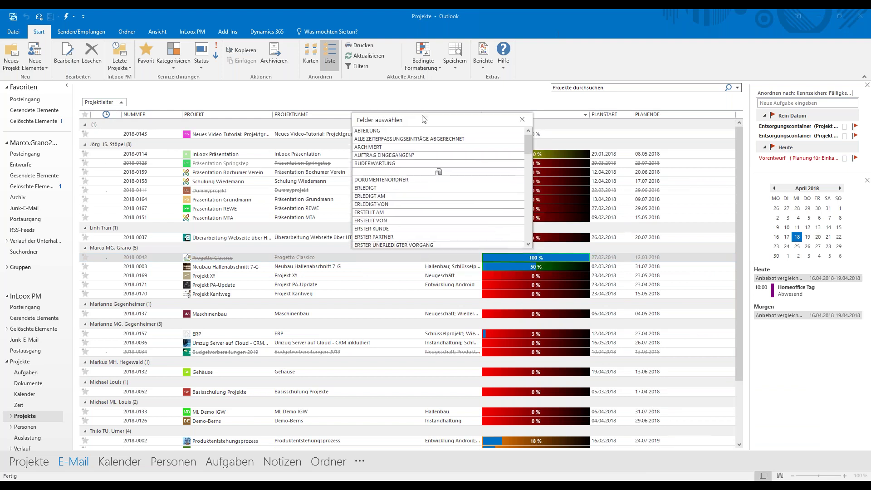
drag(423, 245, 478, 474)
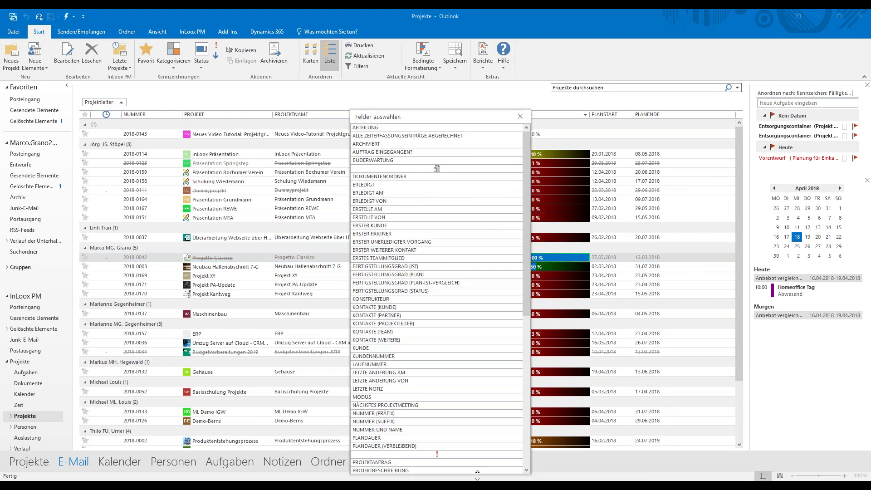
scroll(462, 396, down, 1)
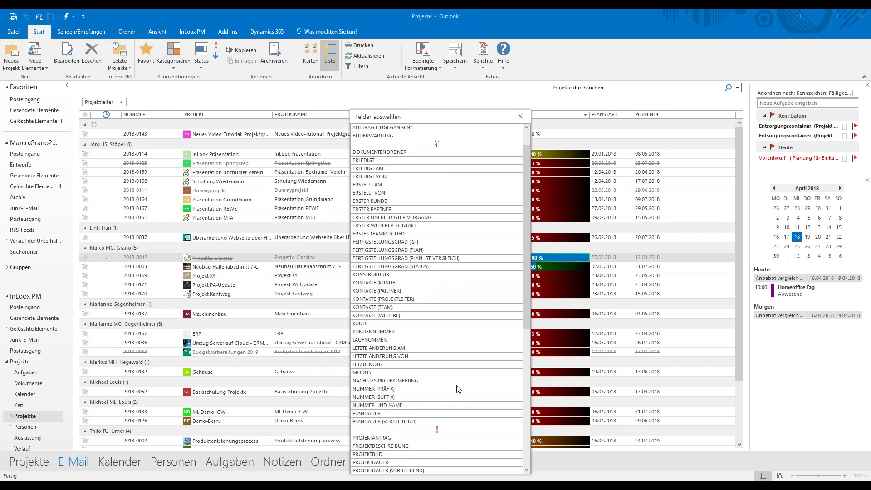
drag(425, 119, 746, 37)
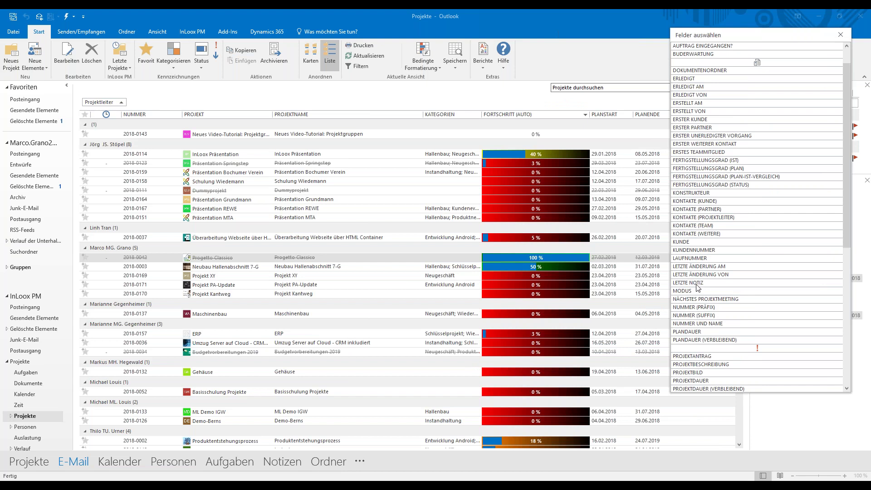
drag(688, 283, 592, 118)
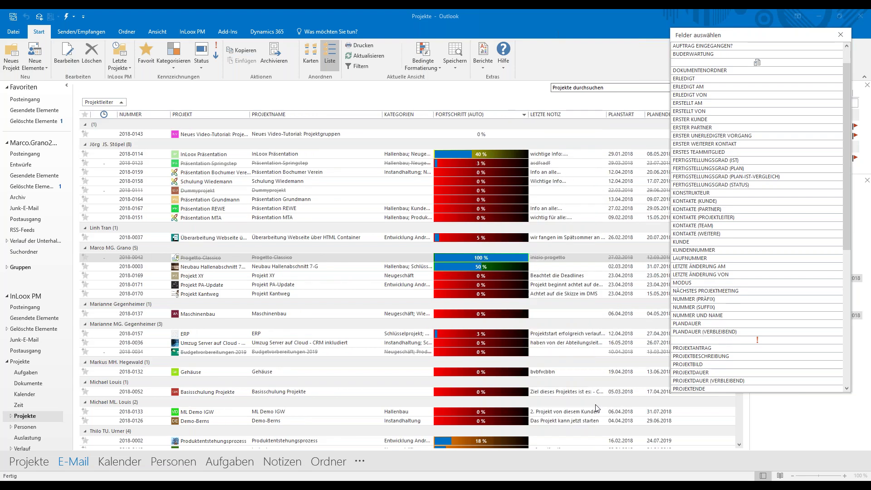
click(840, 34)
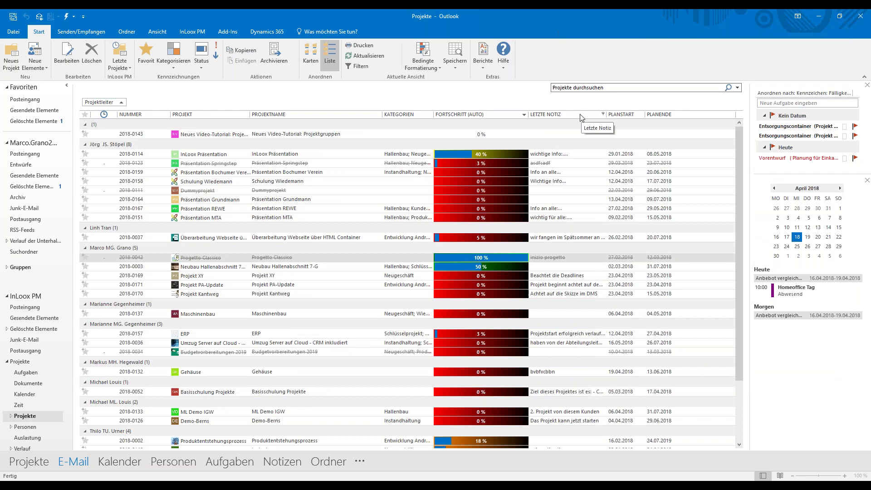
- Remove the Letzte Notiz column from the project list and show the options for saving the current view
drag(581, 118, 579, 53)
drag(579, 117, 576, 54)
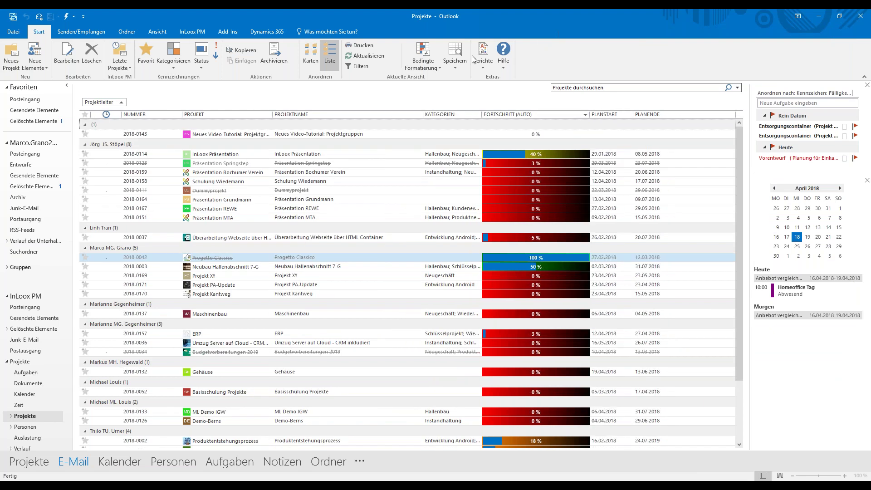
click(456, 67)
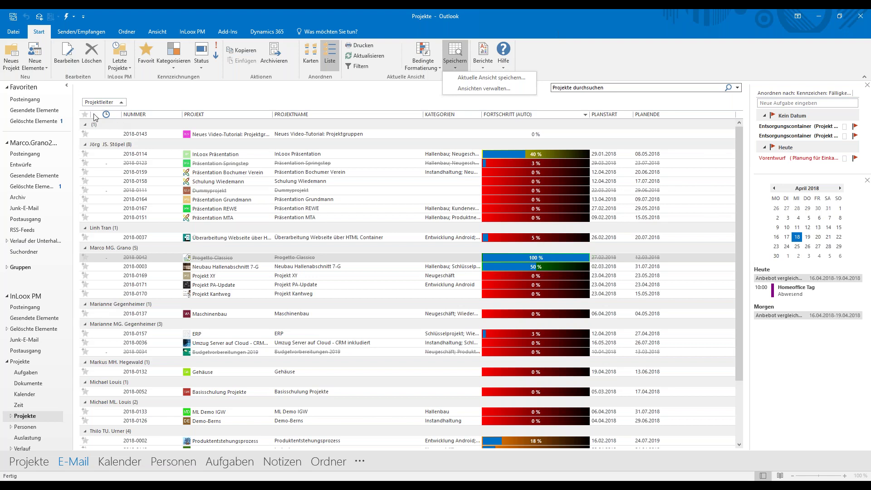
- Switch to the Projekte navigation area and open the Aufgaben overview there
click(191, 34)
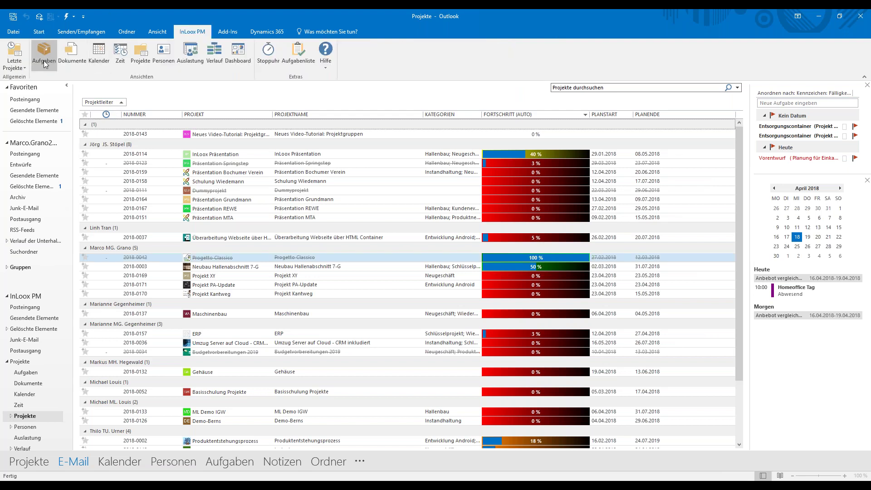
click(44, 59)
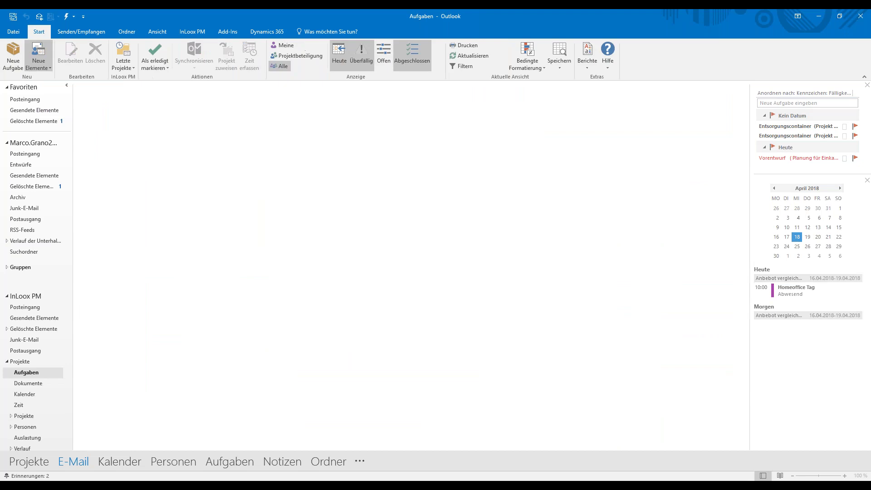
click(31, 462)
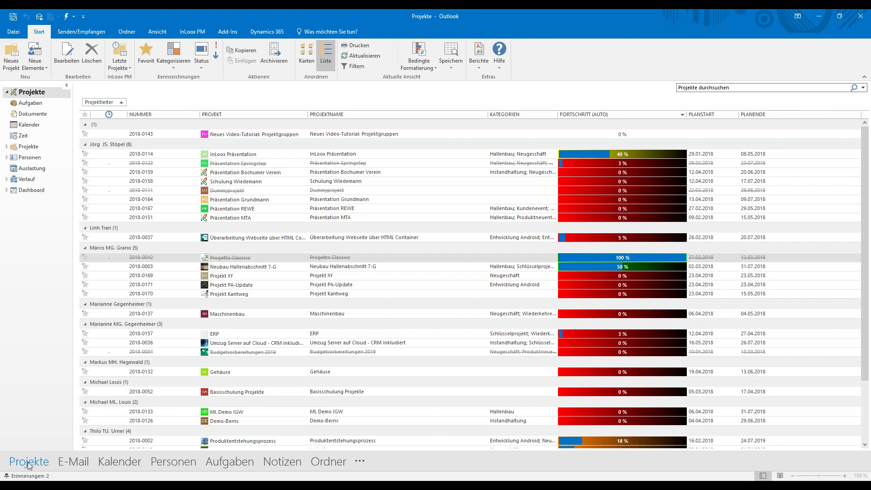
click(192, 32)
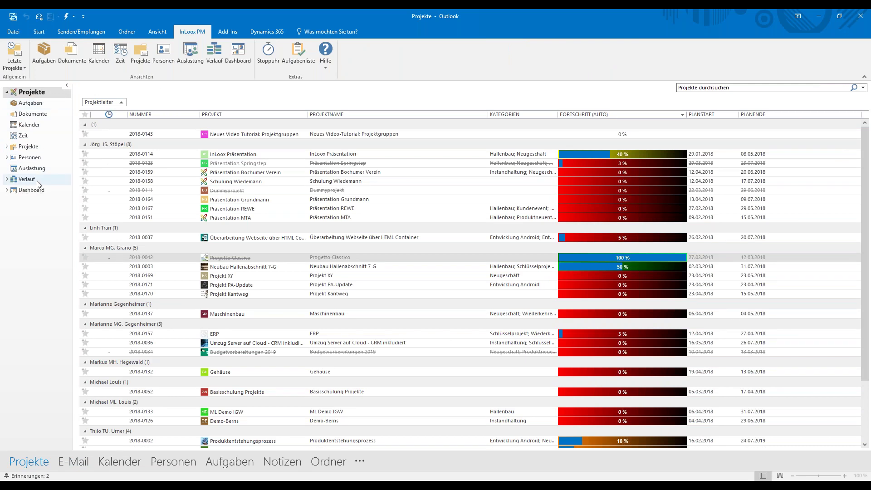
click(31, 105)
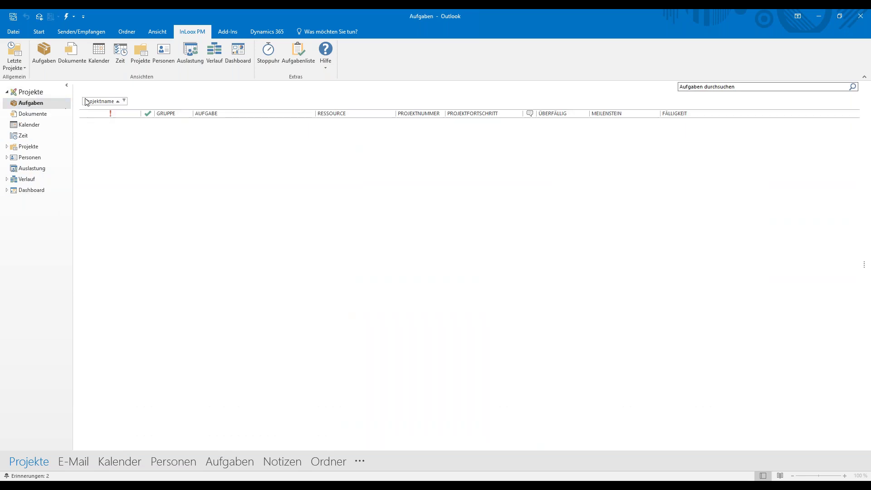
- Filter the task list to open tasks and replace the grouping by Projektname with a regular column
click(39, 31)
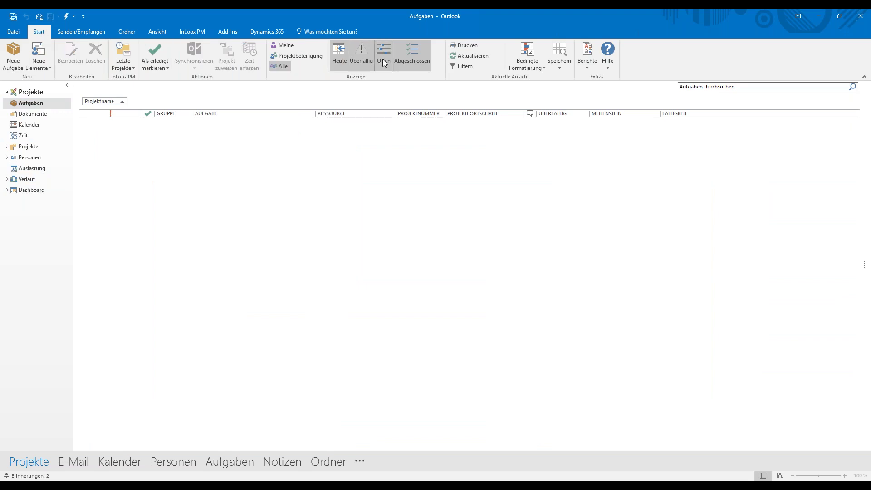
click(383, 60)
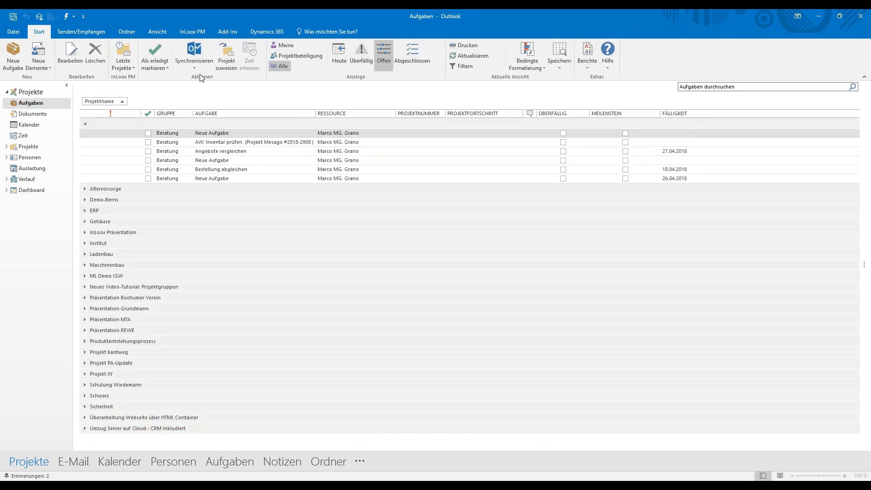
drag(118, 101, 145, 118)
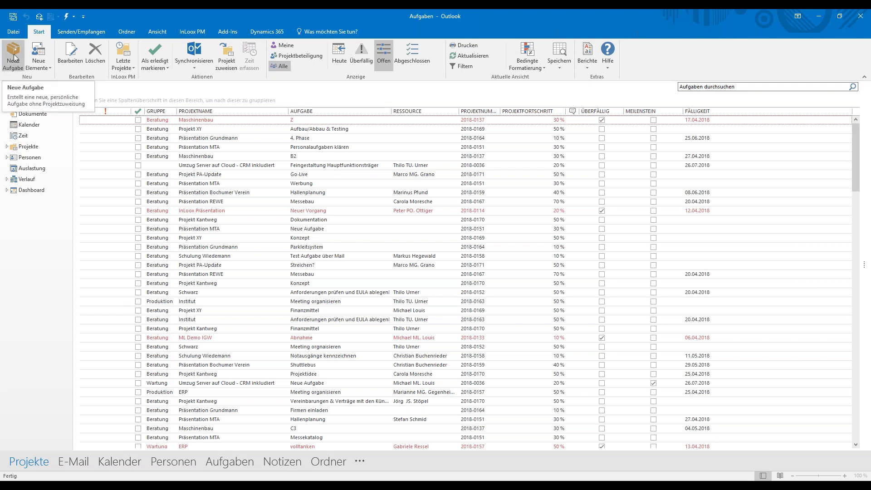
- Create a new personal task named "Angebote vergleichen" with the description "Vergleiche Angebot A mit Angebot B"
click(13, 68)
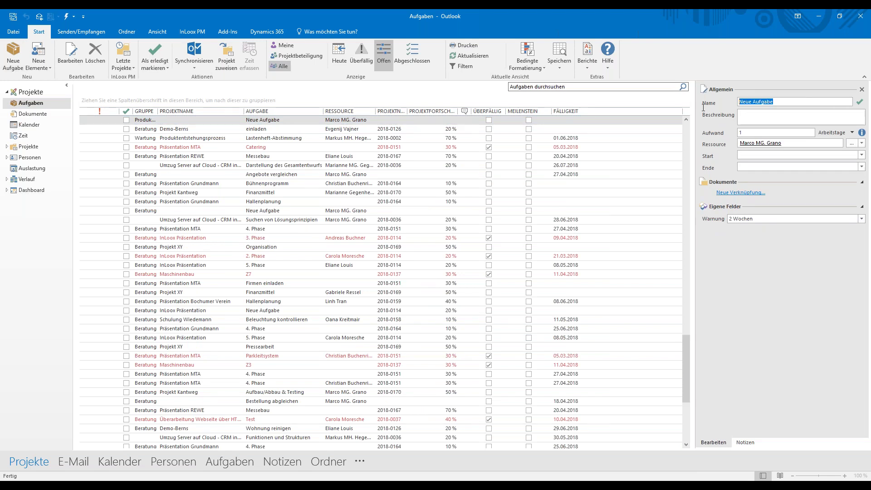
text(Angebote vergleichen)
key(BackSpace)
text(Vergleiche an)
text(Anfe)
key(BackSpace)
text(gebot)
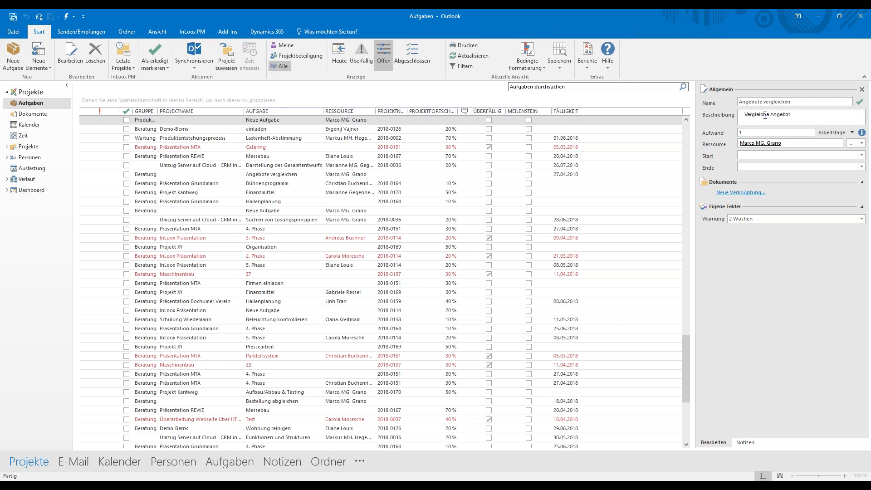
text( A mit Angebot B)
- Set the task's effort to 4 Stunden
click(852, 132)
click(835, 154)
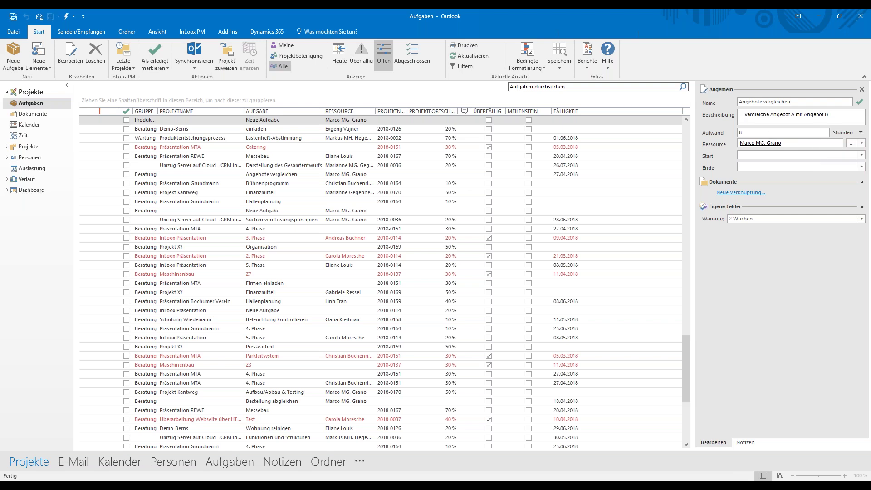
double_click(753, 131)
text(4)
- Set the task's start to 23.04.2018 11:08 and its end to 27.04.2018 15:08
click(861, 155)
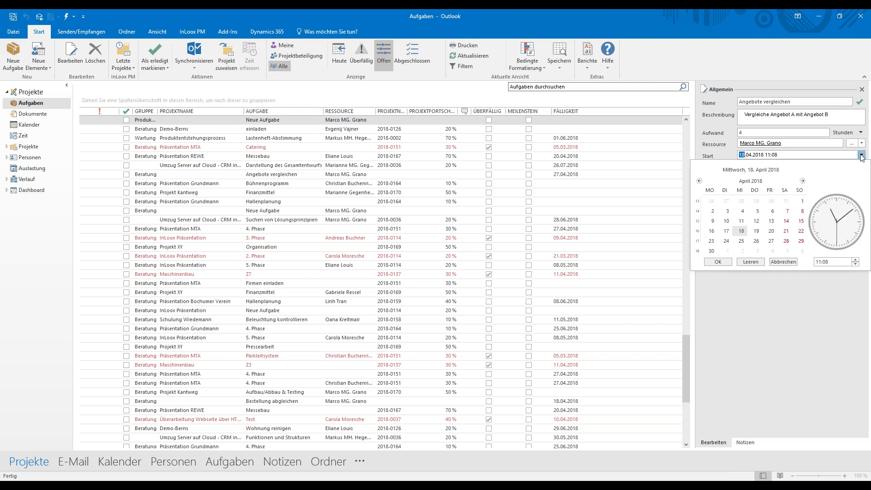
click(711, 241)
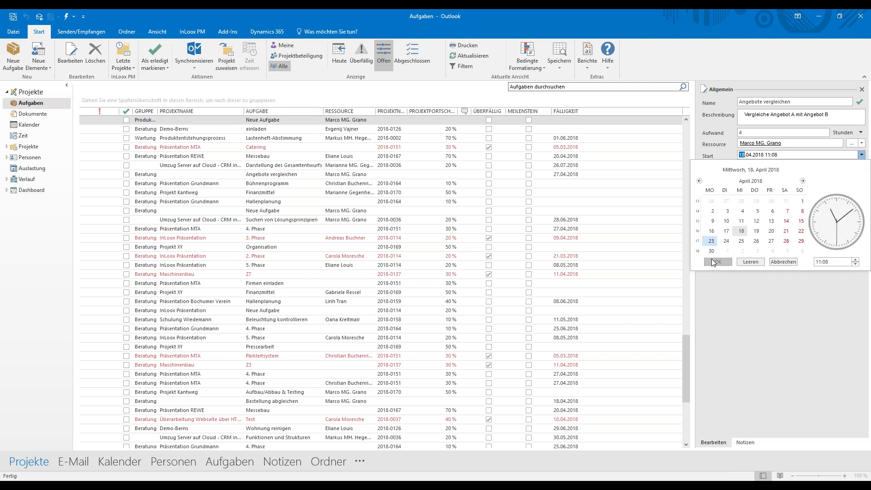
click(718, 262)
click(861, 166)
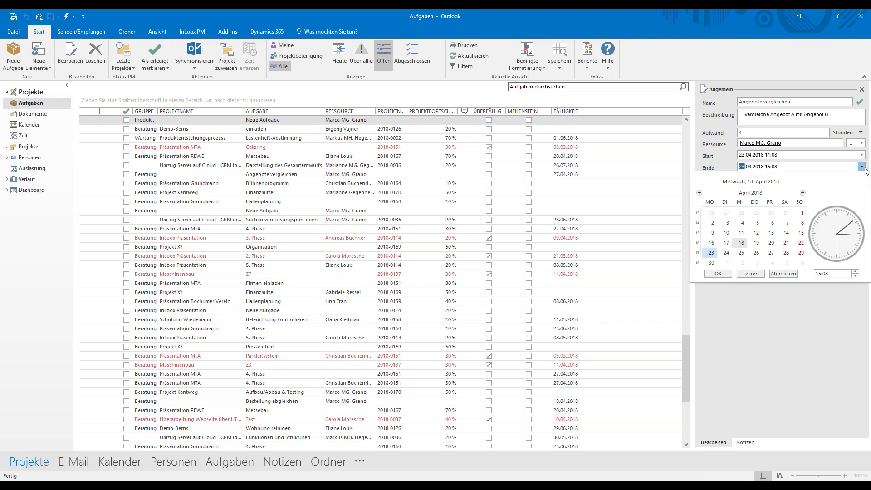
click(771, 253)
click(720, 273)
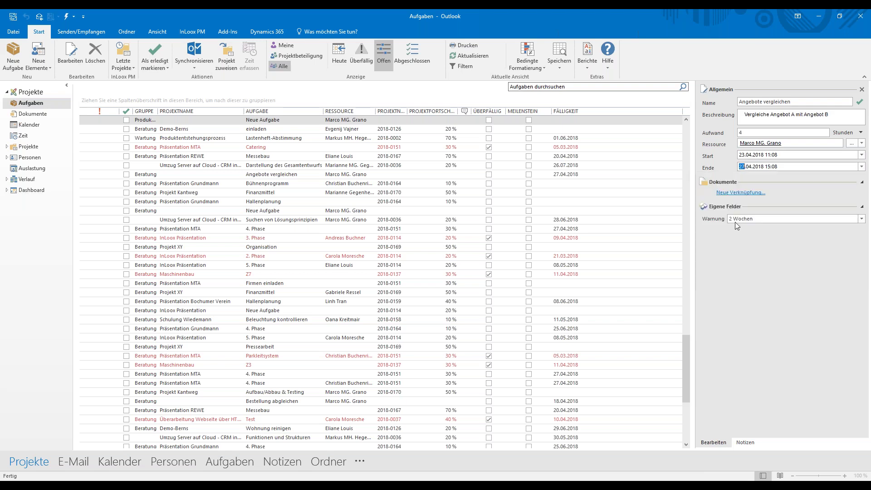
click(751, 132)
- Link the fourth listed TestBericht.xlsx and the first Transkript Vortrag PDF to the task as documents
click(747, 193)
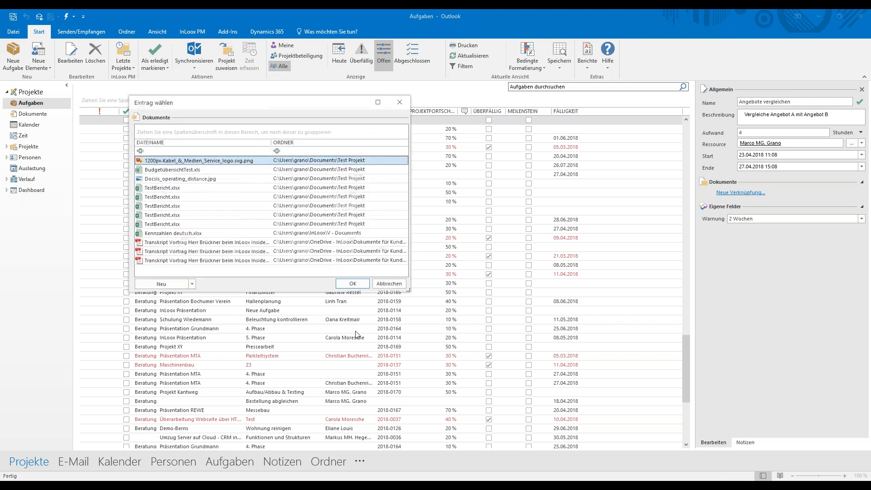
click(192, 284)
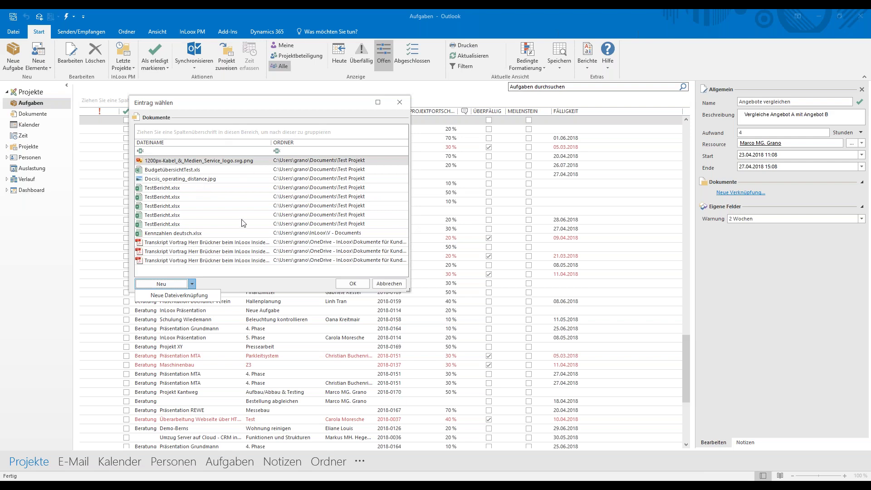
click(176, 245)
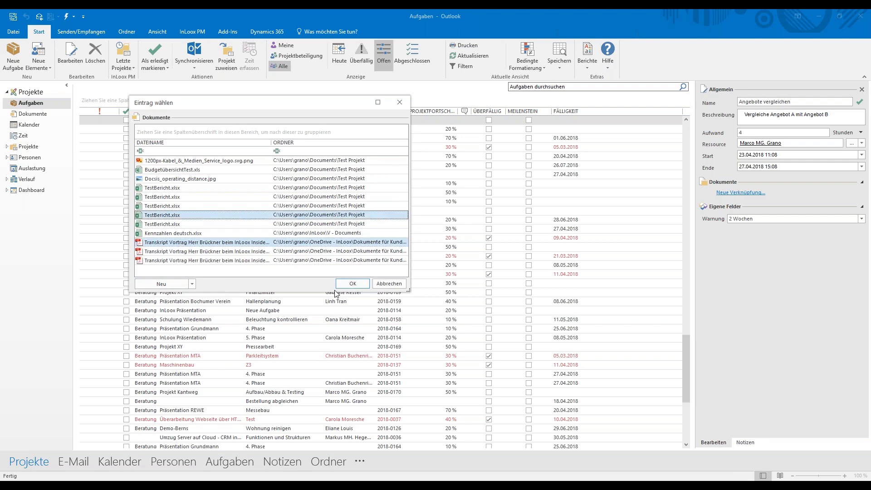
click(355, 284)
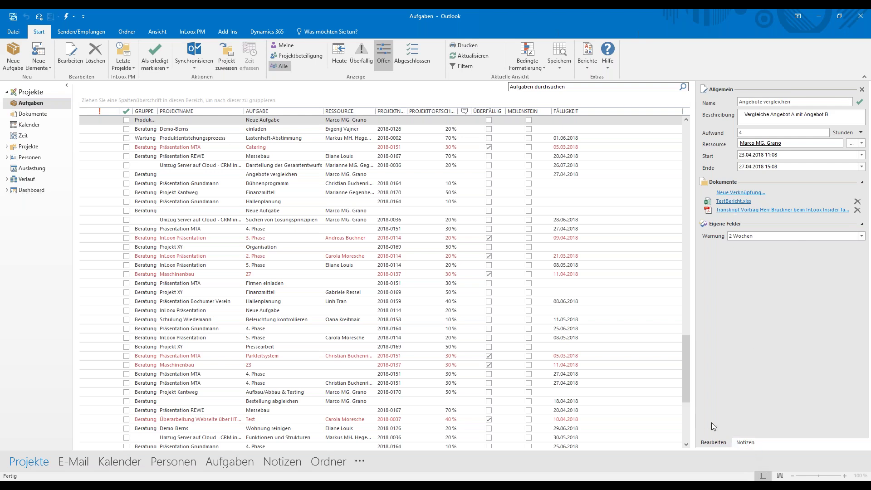
- Write the note "Warum wurde die Aufgabe noch nicht erledigt?" for the Catering task of project Präsentation MTA
click(745, 443)
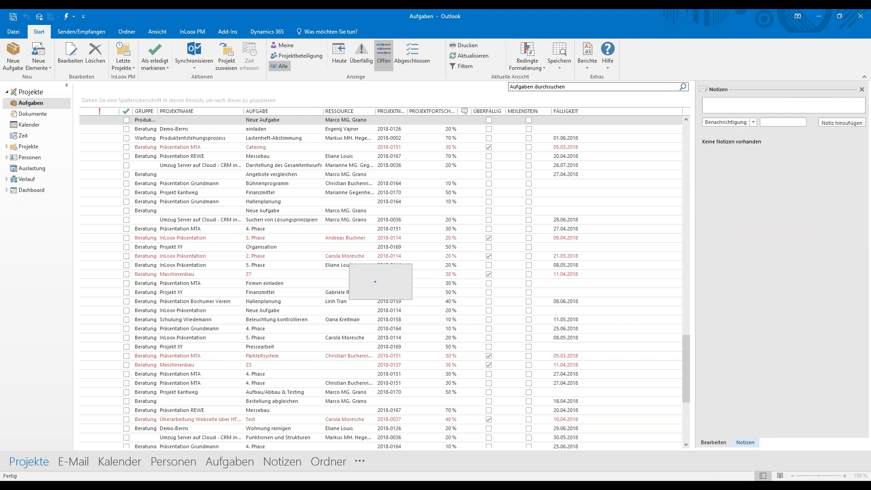
click(725, 444)
click(744, 442)
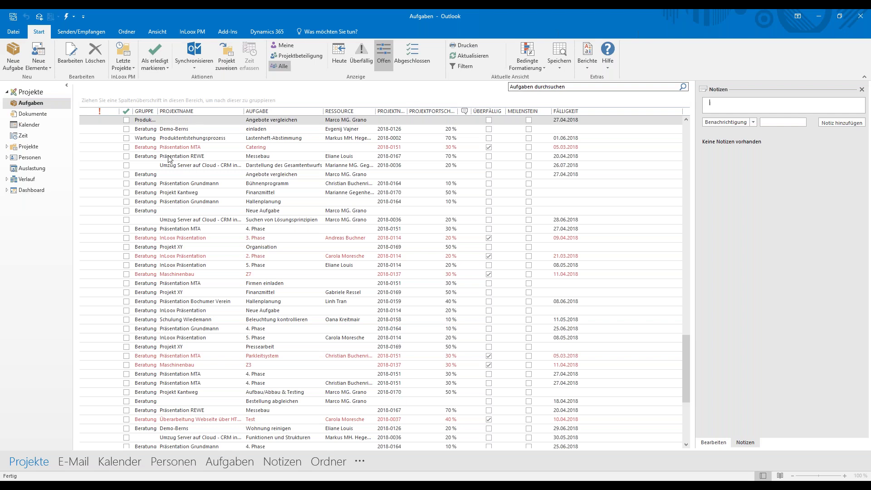
click(180, 149)
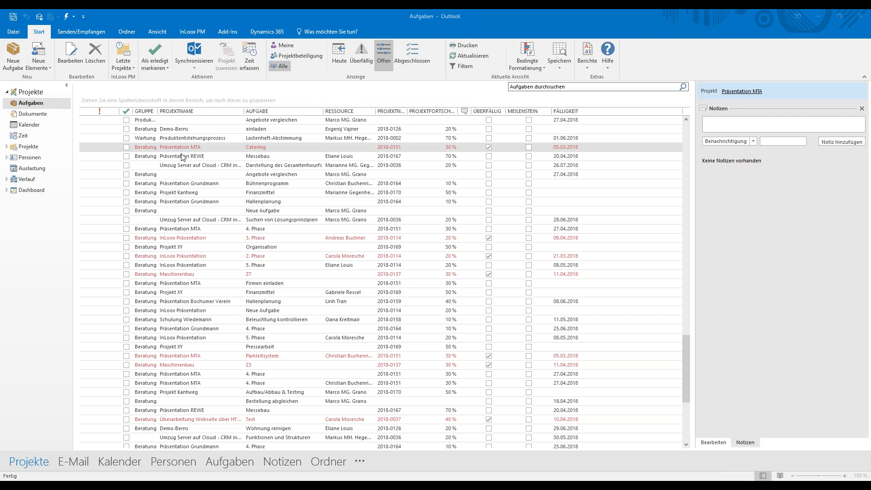
click(748, 125)
text(W)
text(arum )
text(wurd)
text(e die Zu)
text(fgaben no)
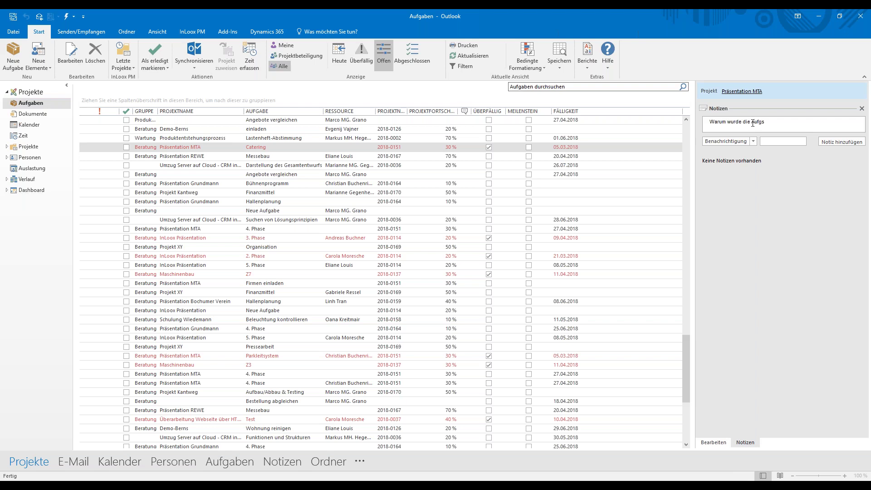
key(BackSpace)
key(BackSpace)
text(noch)
key(BackSpace)
key(BackSpace)
key(BackSpace)
key(BackSpace)
text(nicht erledigt?)
- Assign the first suggested person as resource of the Catering task and dismiss the notification without sending it
click(714, 442)
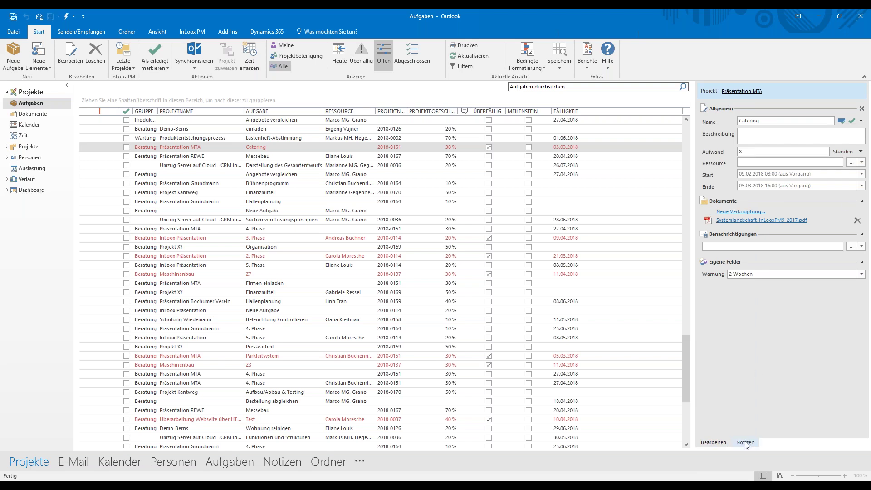
click(861, 163)
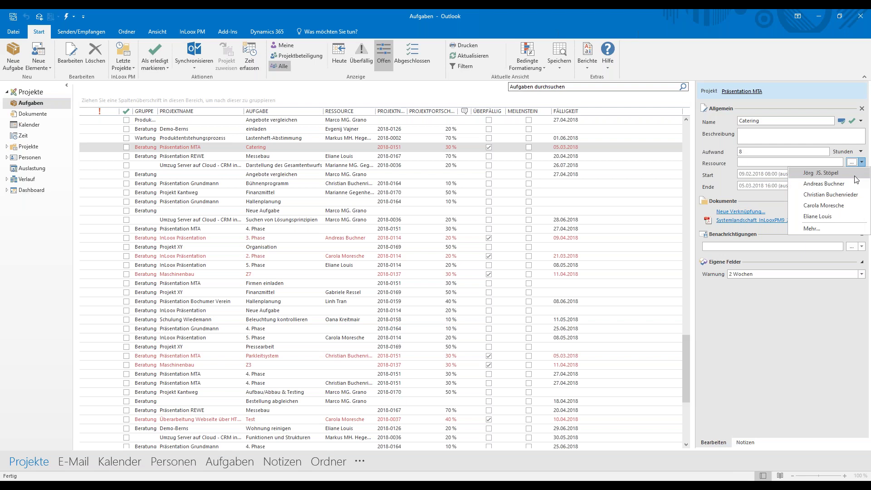
click(851, 181)
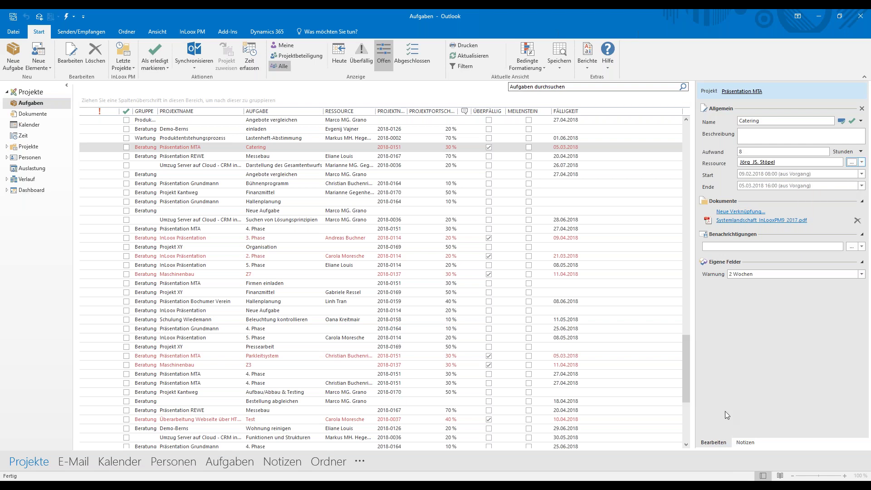
click(747, 443)
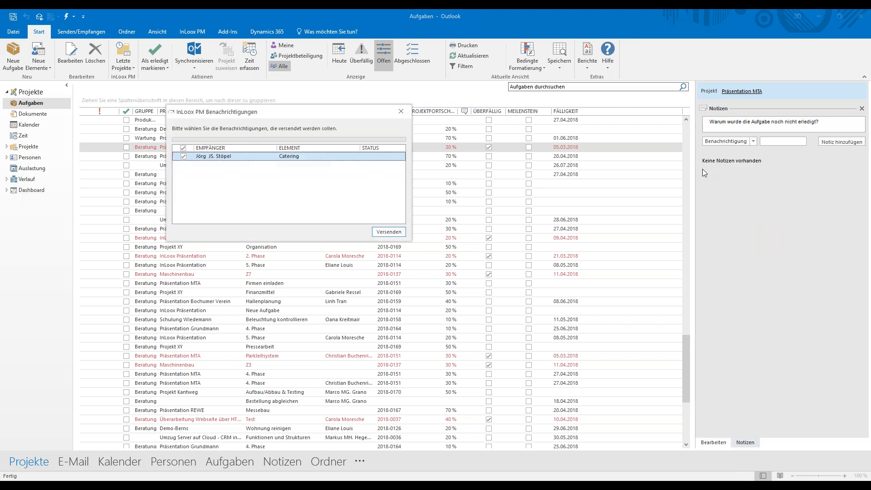
click(400, 113)
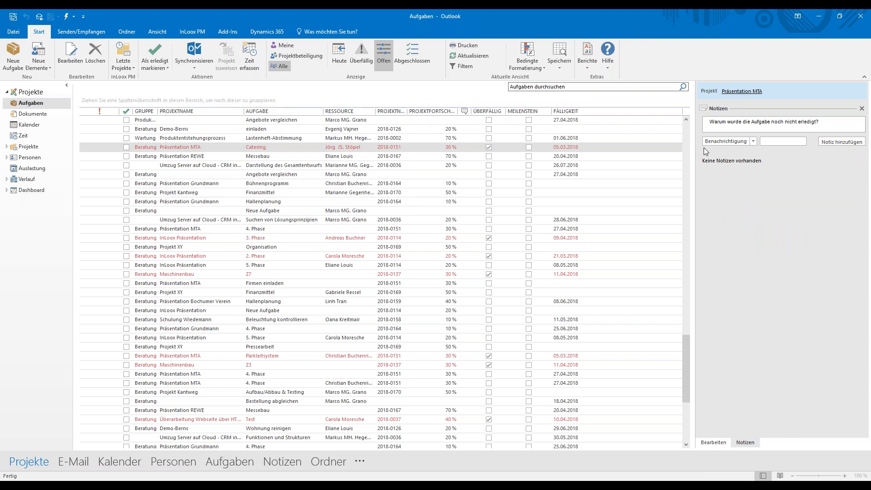
- Add the drafted note to the Catering task and mark the task as completed without sending the notification
click(833, 142)
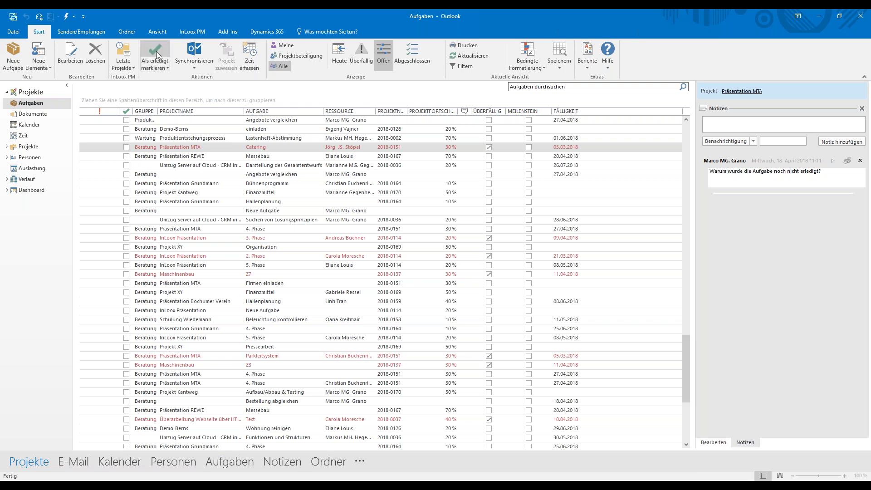
click(127, 148)
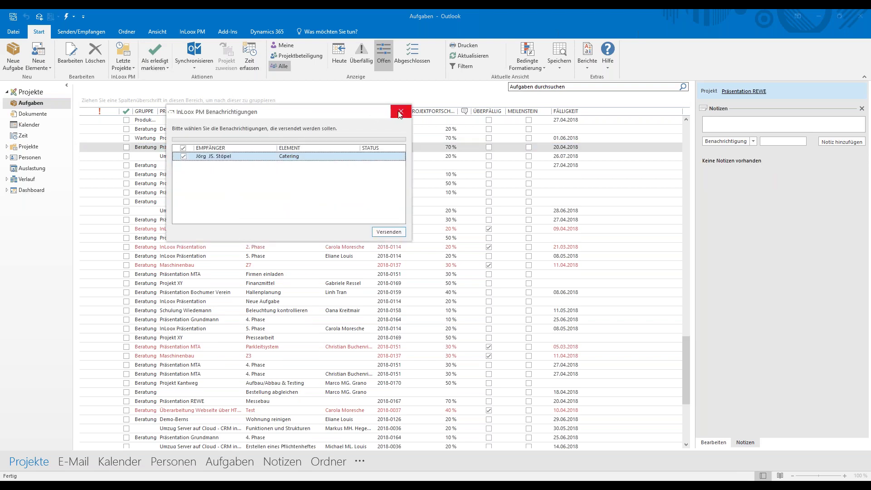
click(401, 112)
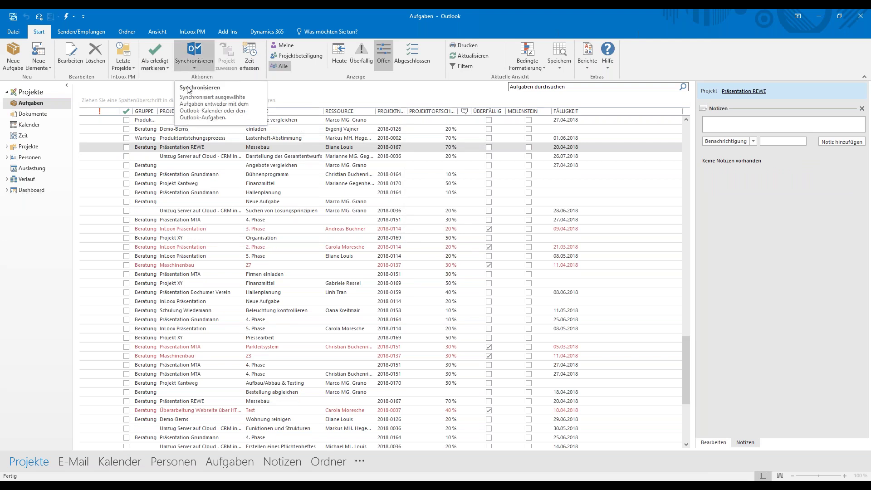
- Look at the Outlook synchronization options for the Lastenheft-Abstimmung task of project Produktentstehungsprozess
click(189, 139)
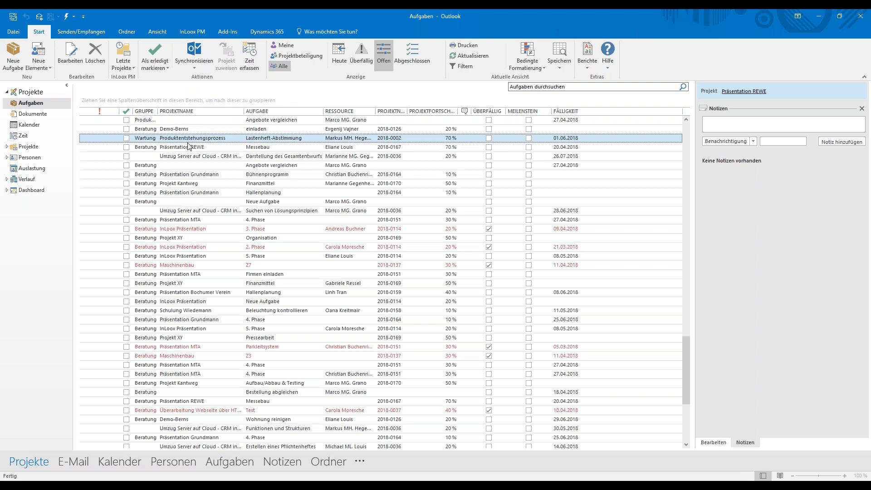
click(204, 67)
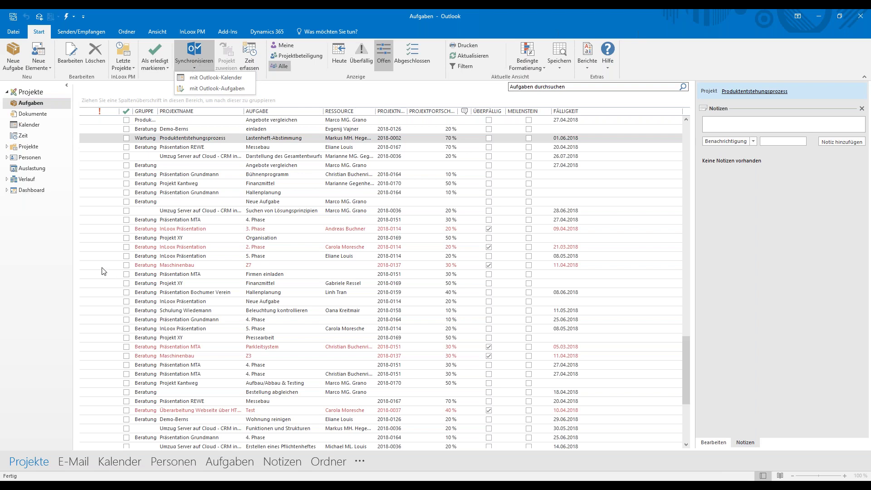
click(45, 302)
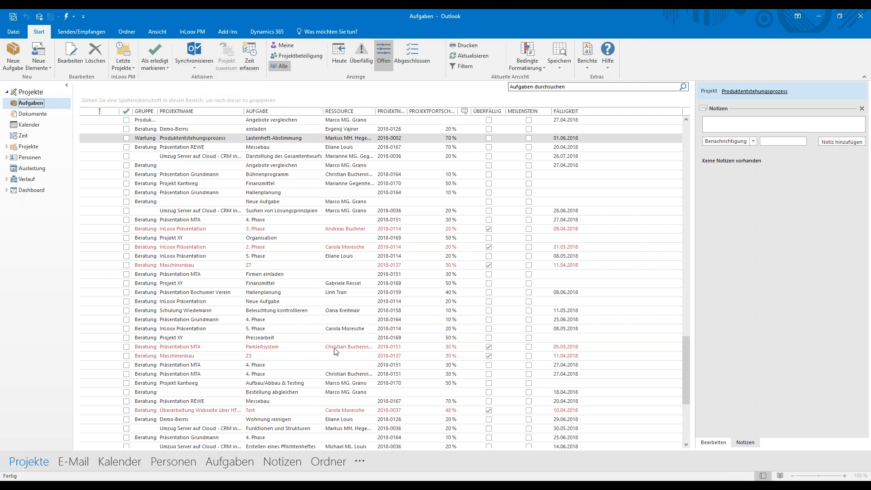
- Compare the open tasks under the Meine and Projektbeteiligung filters, leaving the list filtered to Meine
scroll(355, 358, up, 20)
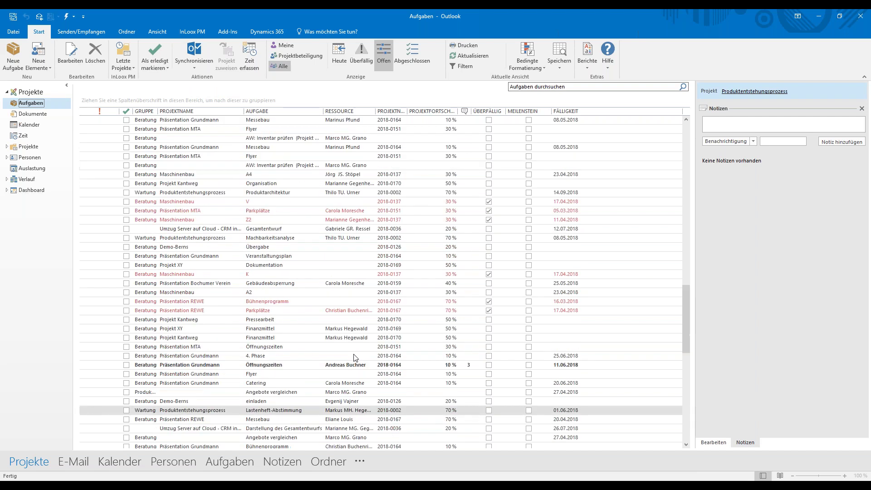
scroll(360, 373, up, 10)
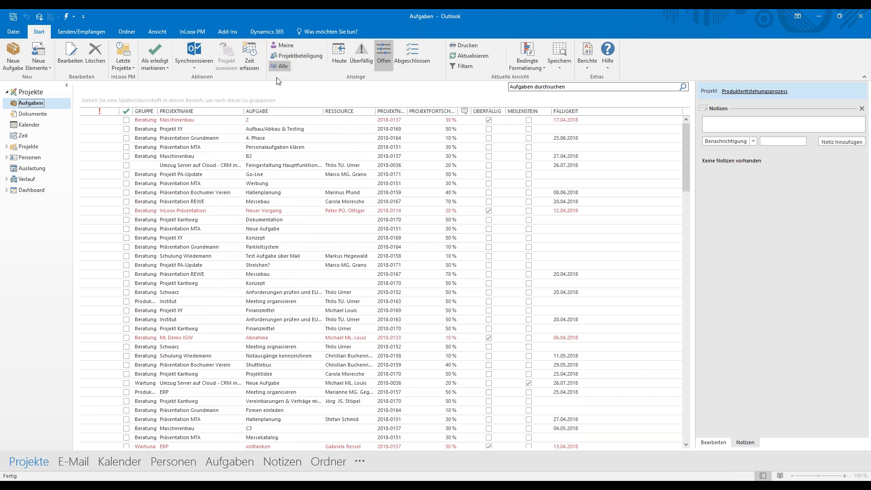
click(285, 49)
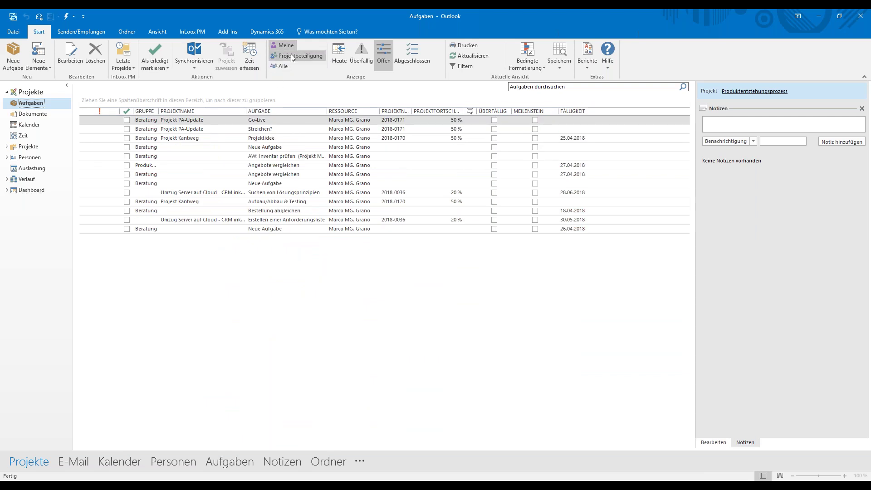
click(291, 57)
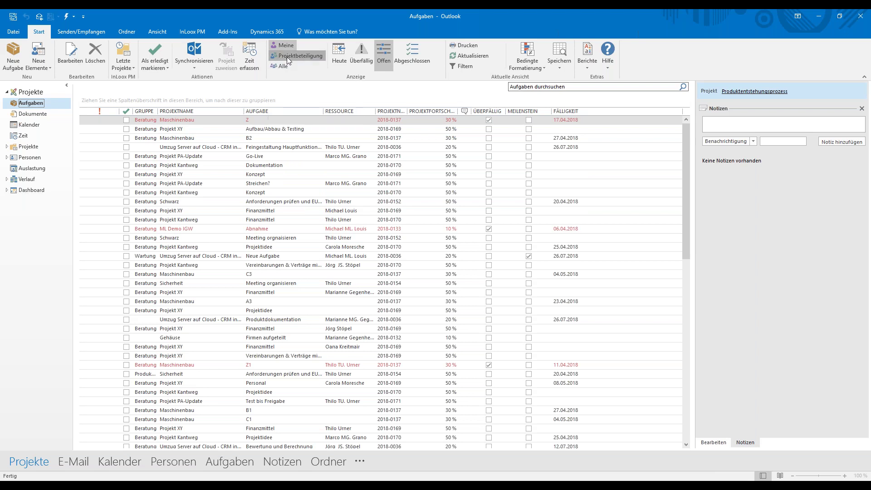
click(284, 47)
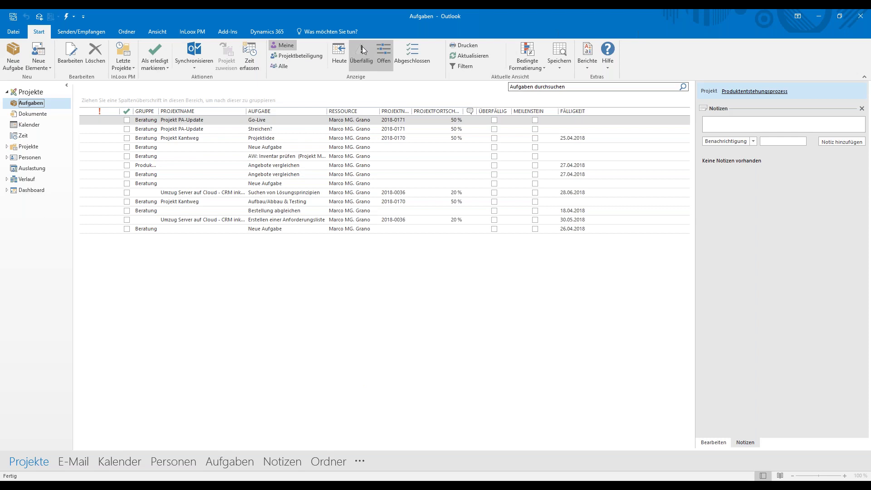
- View the own tasks under the Heute and Überfällig filters, leaving the list set to Heute
click(339, 55)
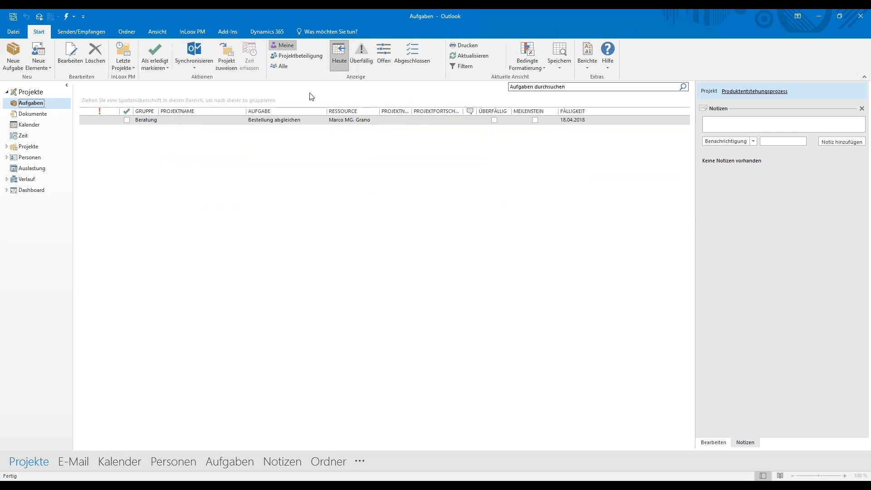
click(366, 59)
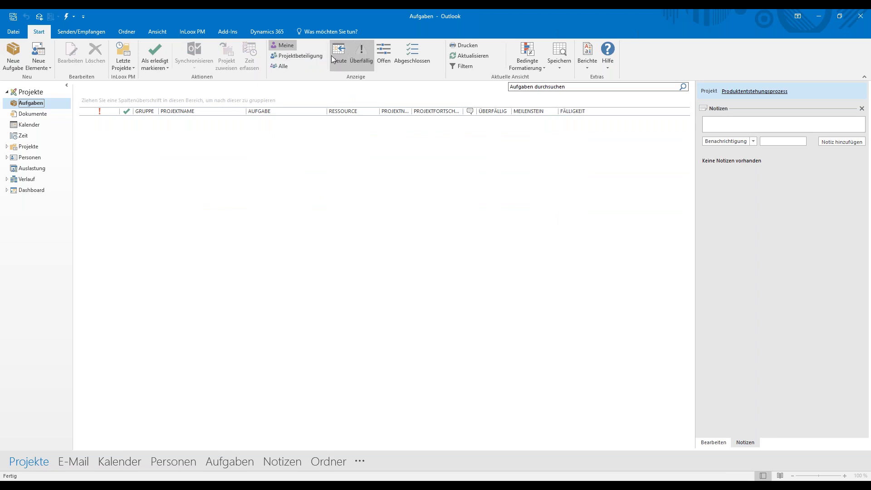
click(335, 58)
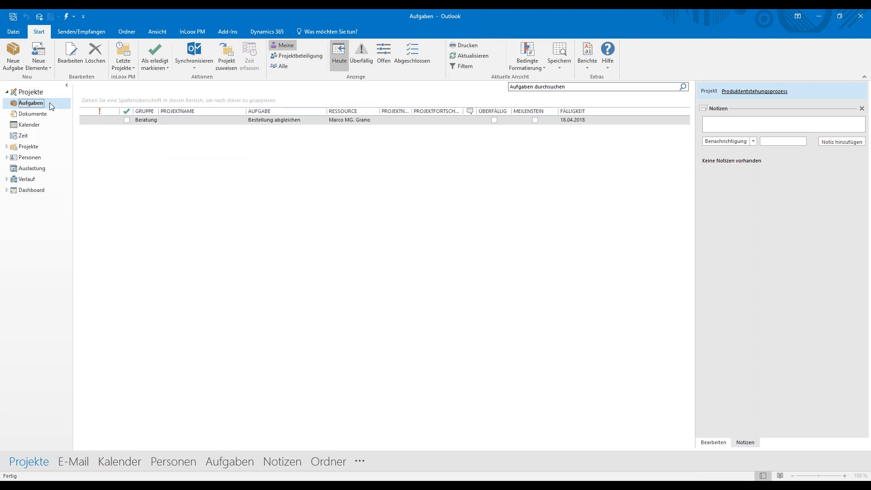
- Open the Verlauf view and review the chronological project changes down to the oldest loaded entries
click(26, 181)
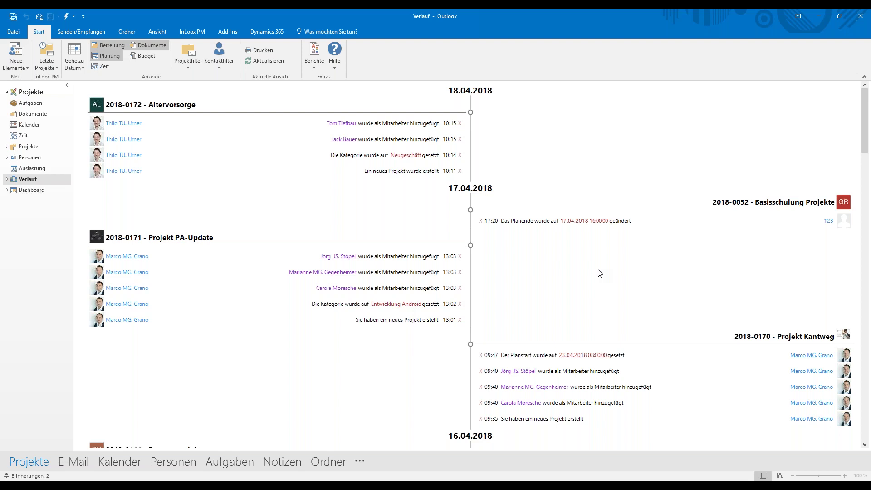
scroll(600, 272, down, 1)
scroll(600, 272, up, 1)
scroll(603, 260, down, 3)
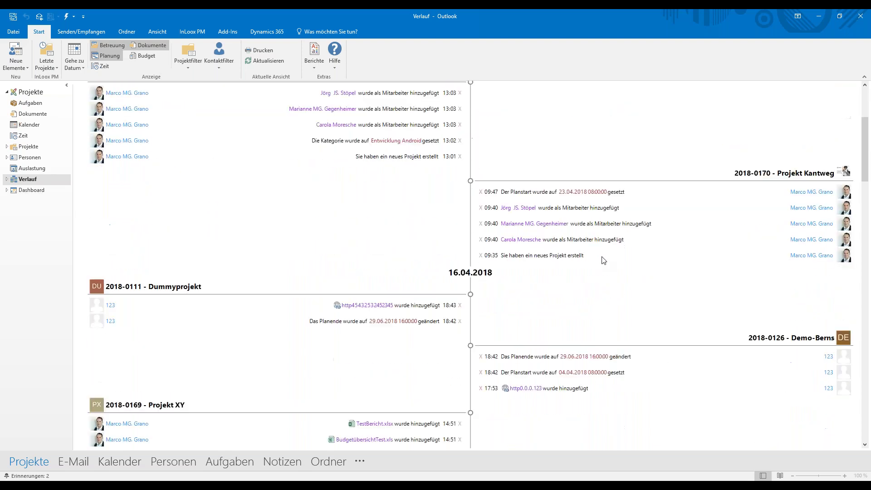
scroll(604, 260, up, 3)
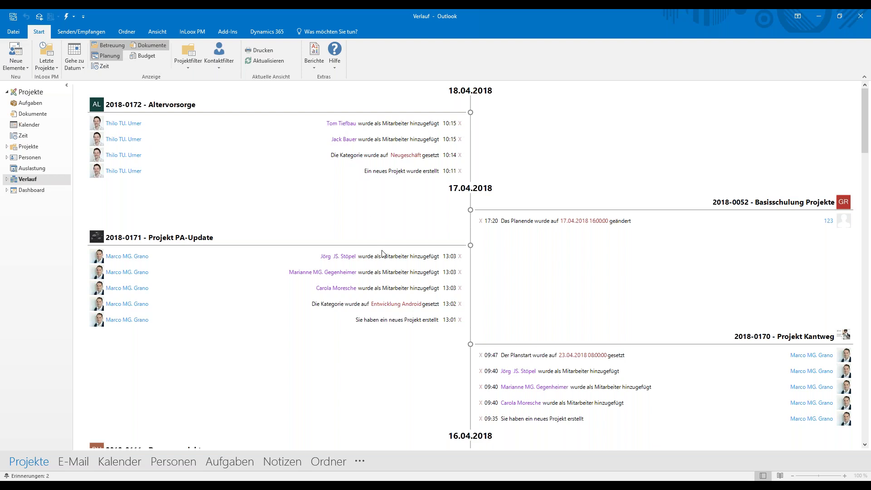
scroll(383, 254, down, 1)
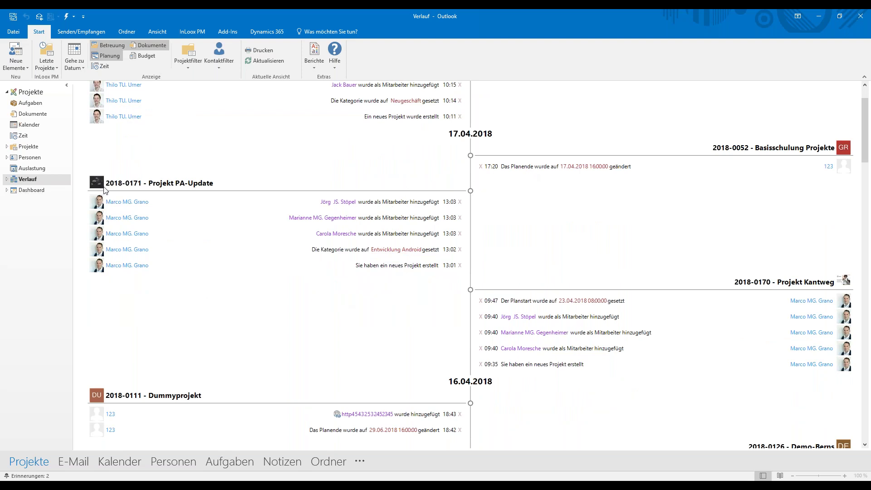
scroll(158, 193, down, 3)
scroll(159, 192, down, 1)
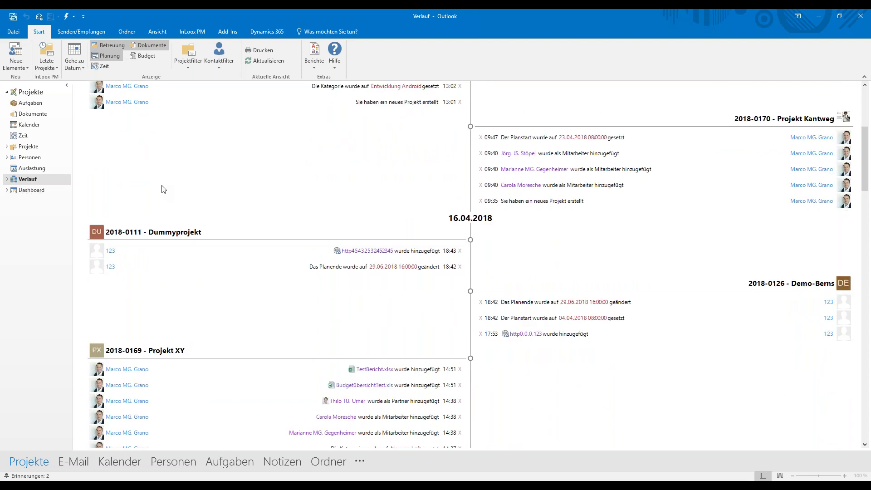
scroll(164, 189, down, 10)
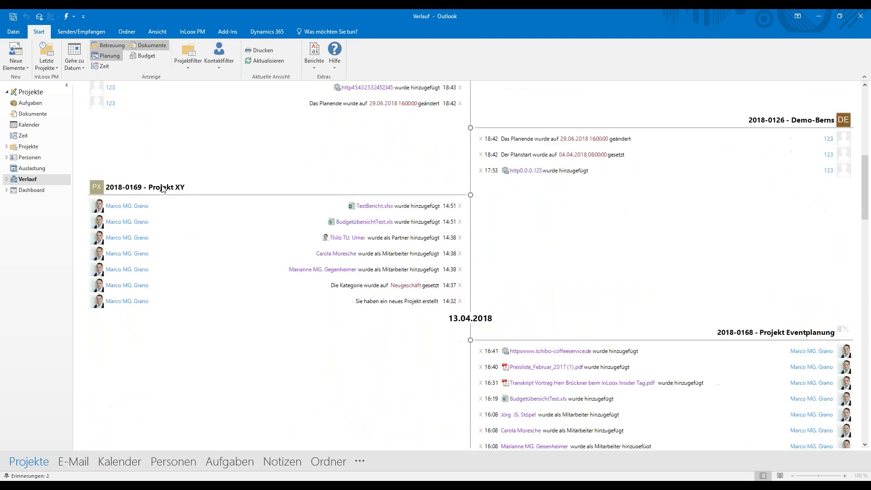
scroll(163, 189, down, 10)
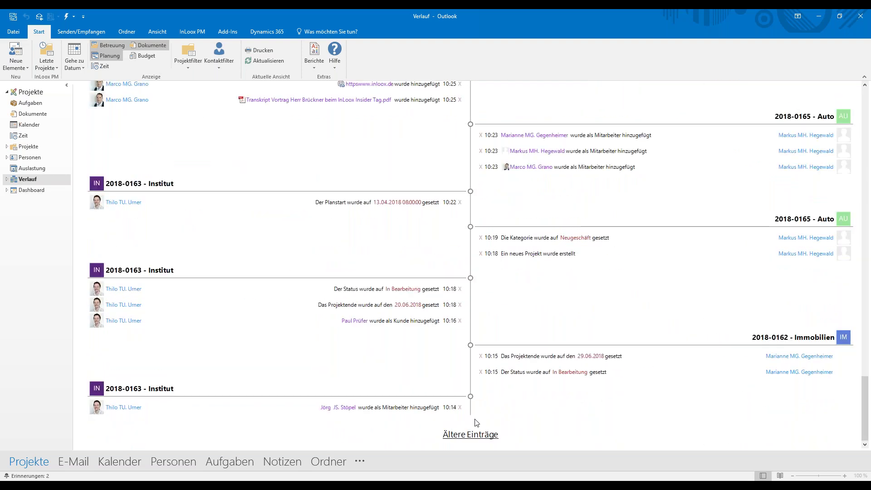
scroll(475, 421, up, 20)
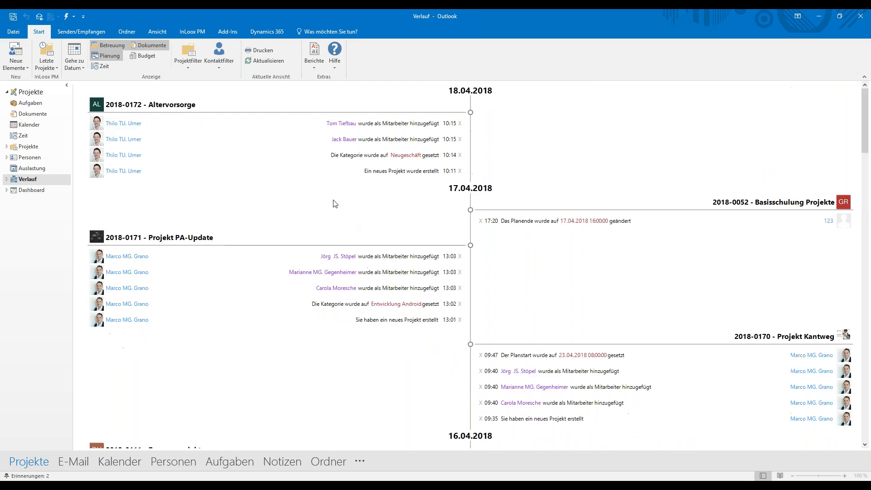
- Filter the history to the third listed contact's changes and remove that contact filter again
click(225, 66)
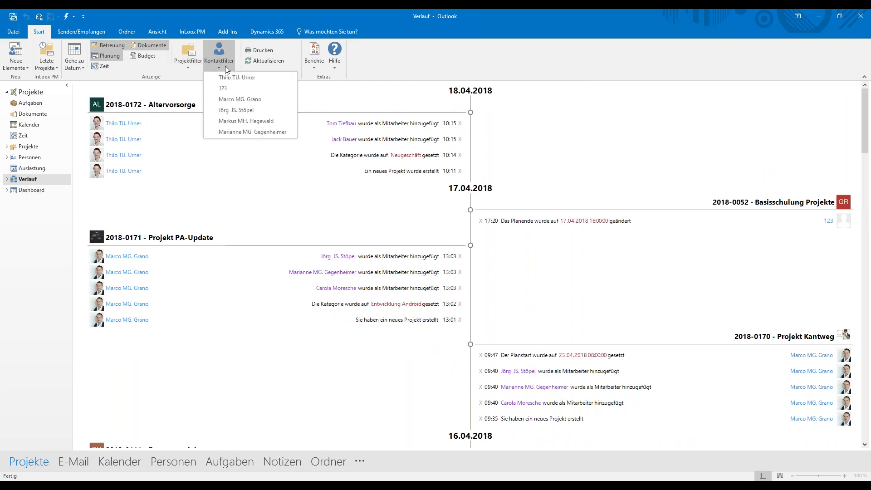
click(248, 99)
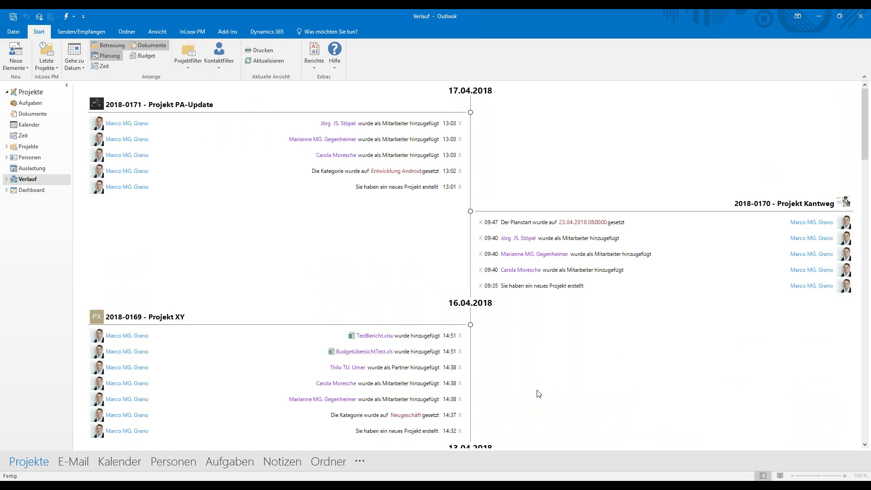
click(227, 67)
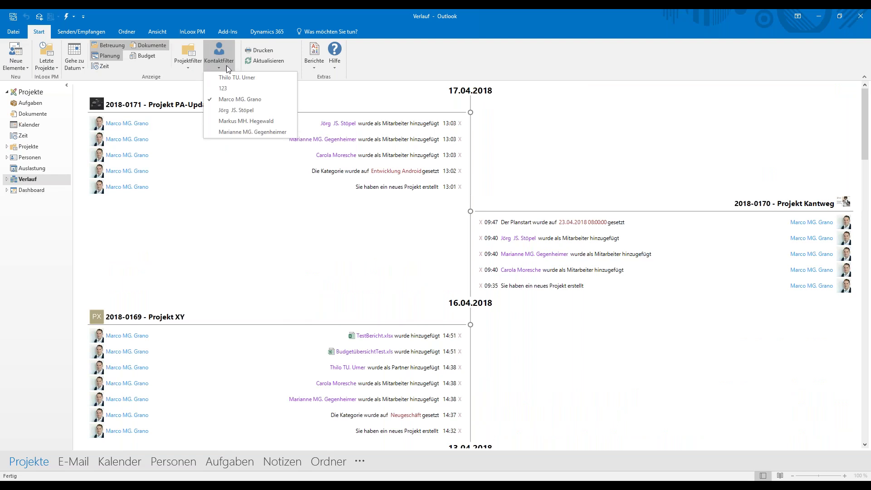
click(217, 99)
- Filter the history to the project 2018-0171 Projekt PA-Update and remove that project filter again
click(196, 67)
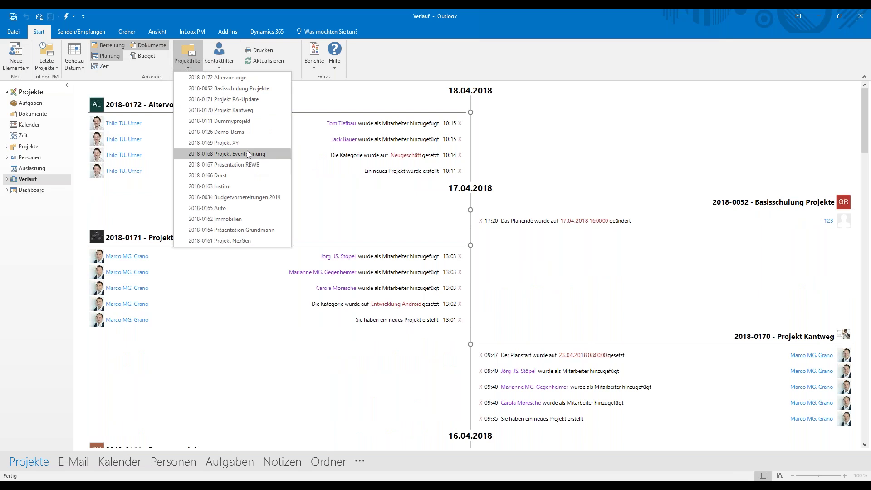
click(247, 101)
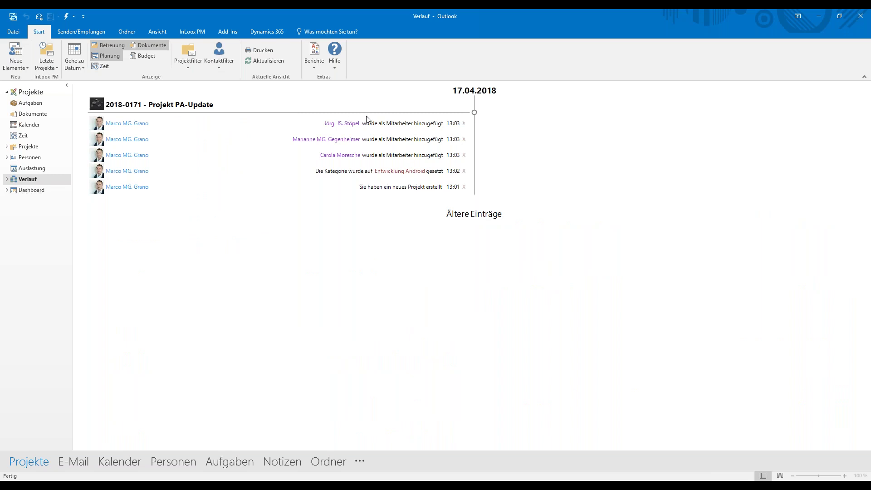
click(188, 56)
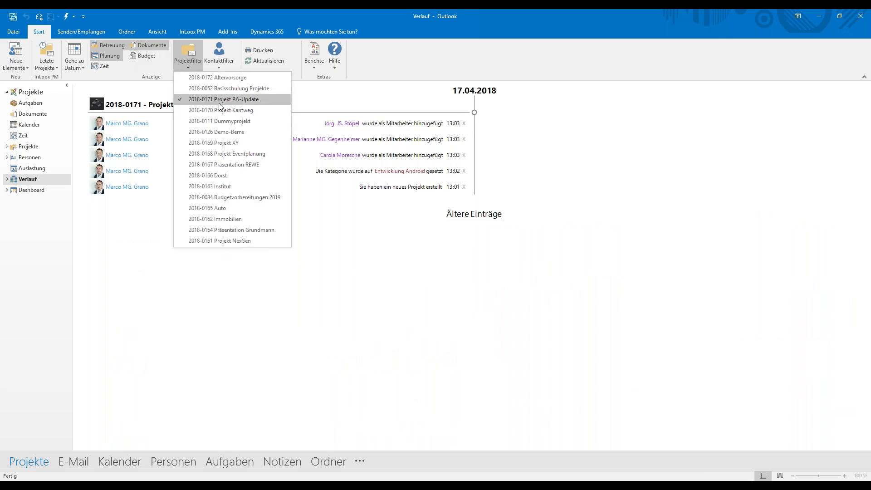
click(219, 102)
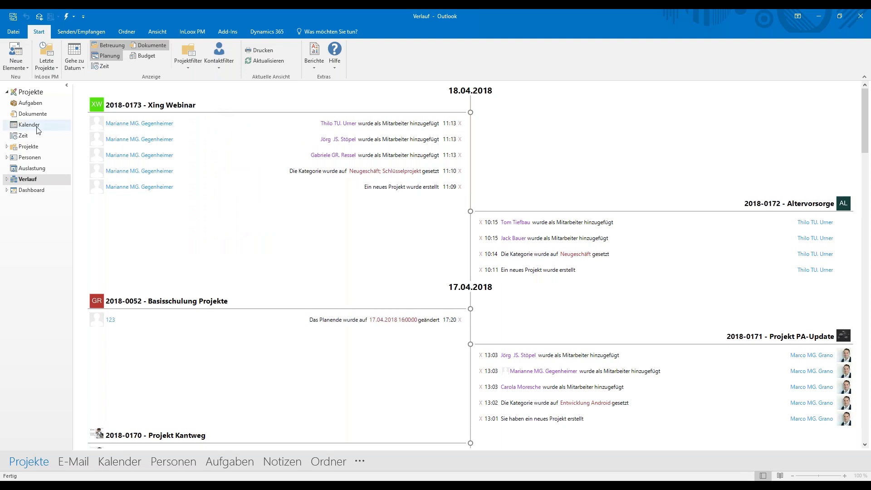
- Open the Zeitleiste view of the projects and zoom out two levels for a multi-year overview
click(6, 147)
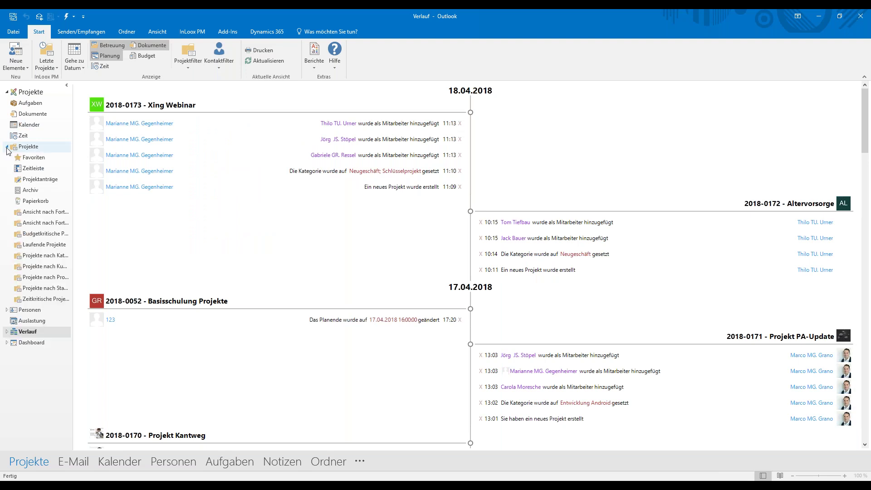
click(27, 169)
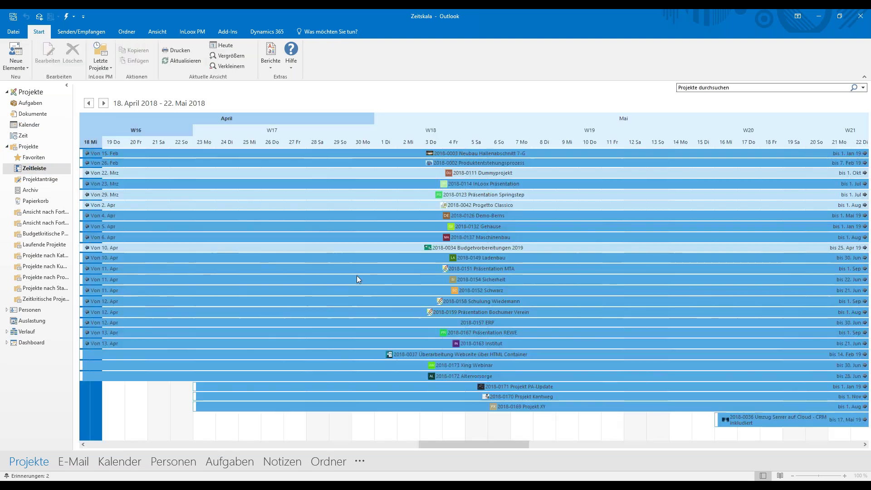
click(232, 66)
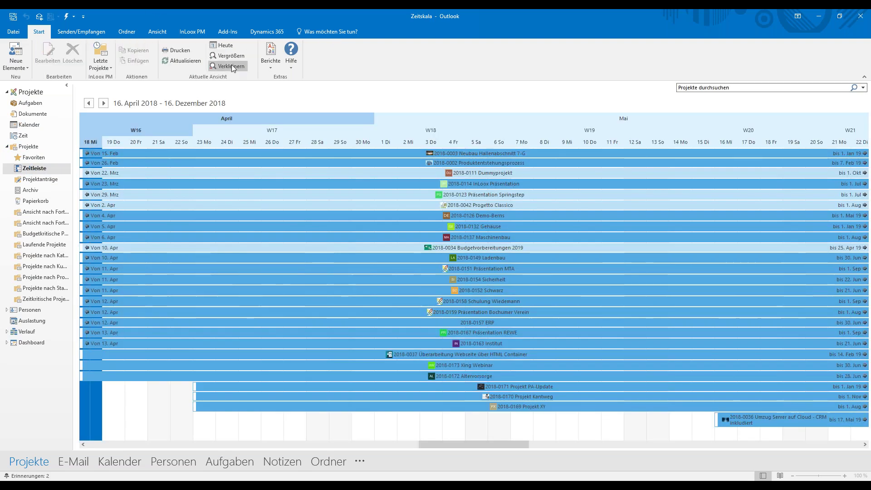
click(231, 66)
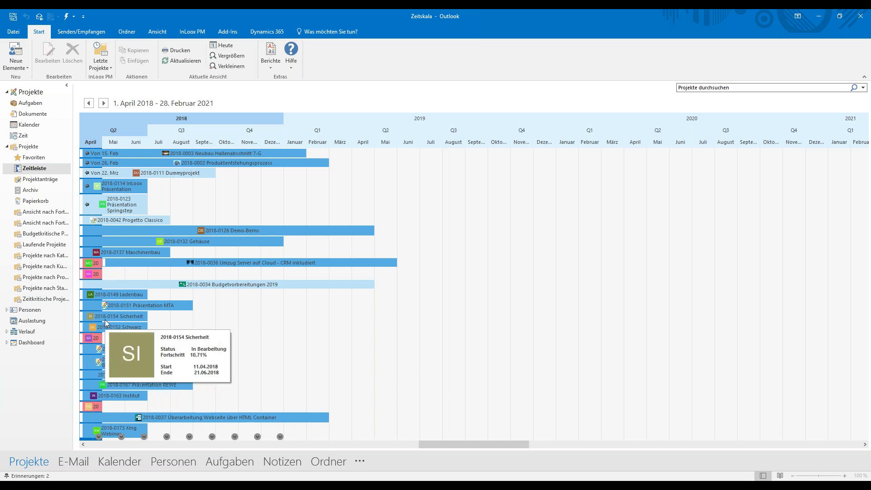
- Return to the main Projekte list and create a new project named Projekt Event-Planung
click(32, 92)
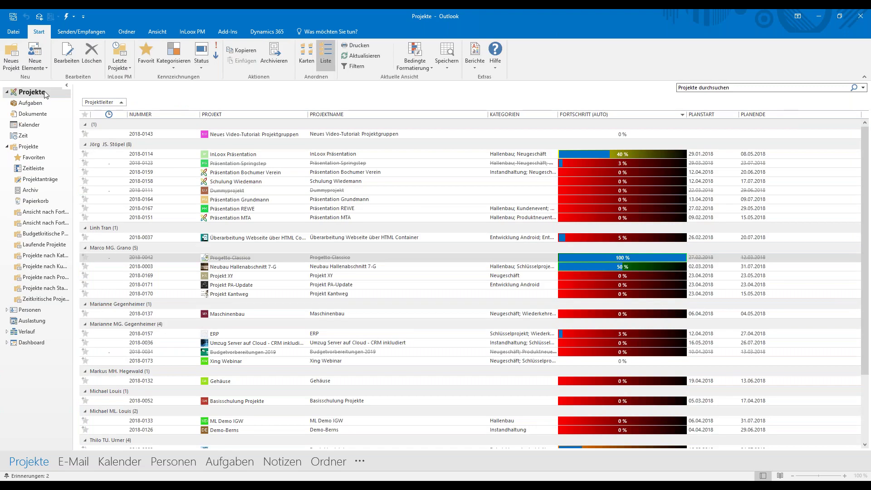
right_click(426, 181)
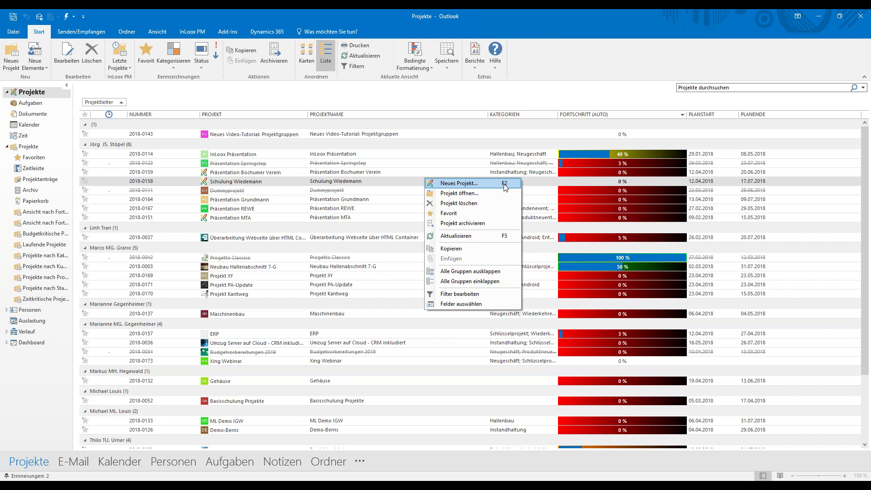
click(13, 67)
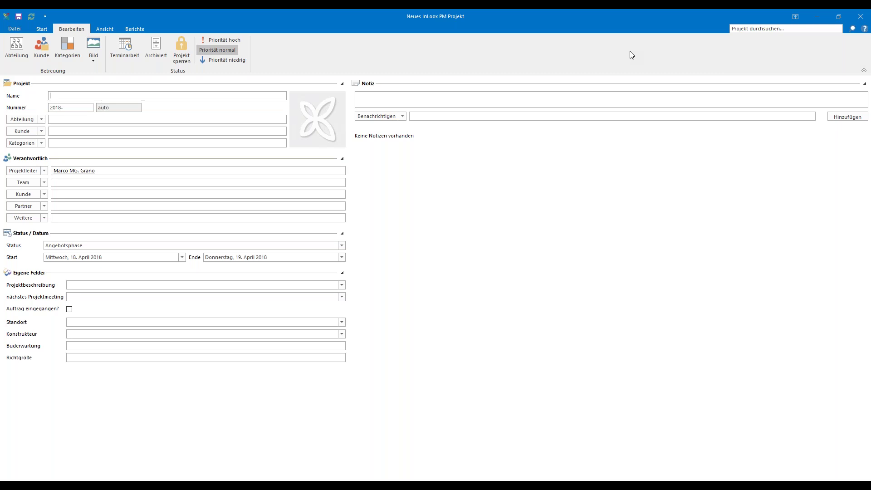
text(Projekt Event-Planung)
- Set Beach.jpg from the Eigene Aufnahmen folder as the new project's image
click(313, 133)
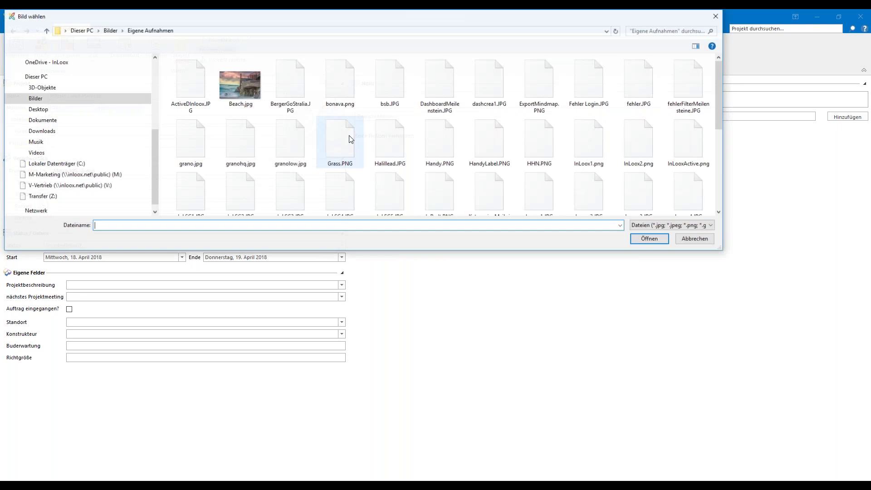
click(235, 88)
double_click(235, 89)
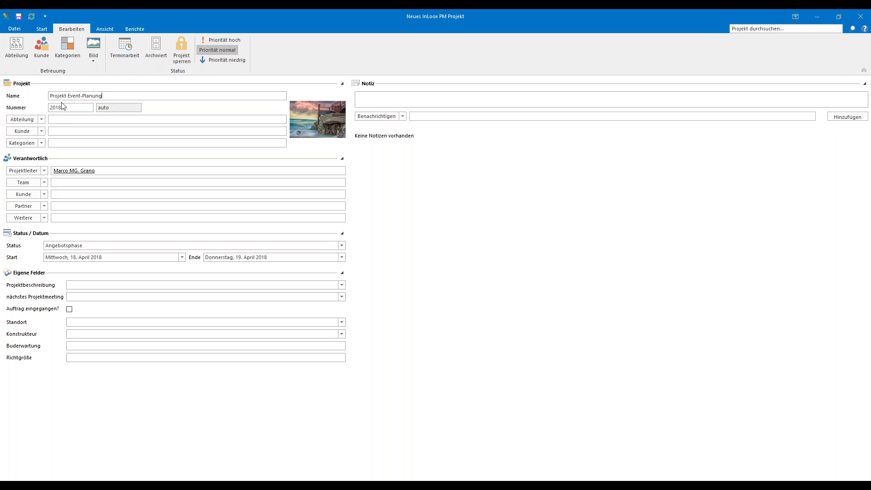
- Assign the project to the Marketing department and the Kundenevent category, leaving the customer empty
click(42, 119)
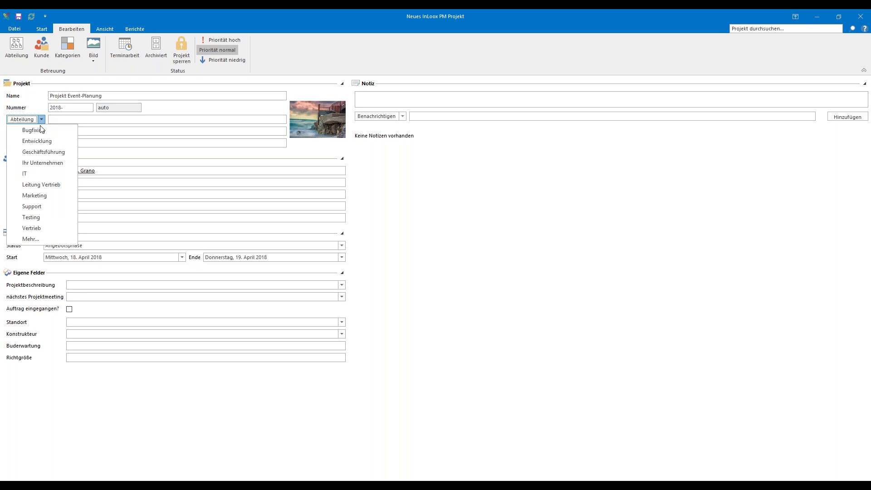
click(56, 195)
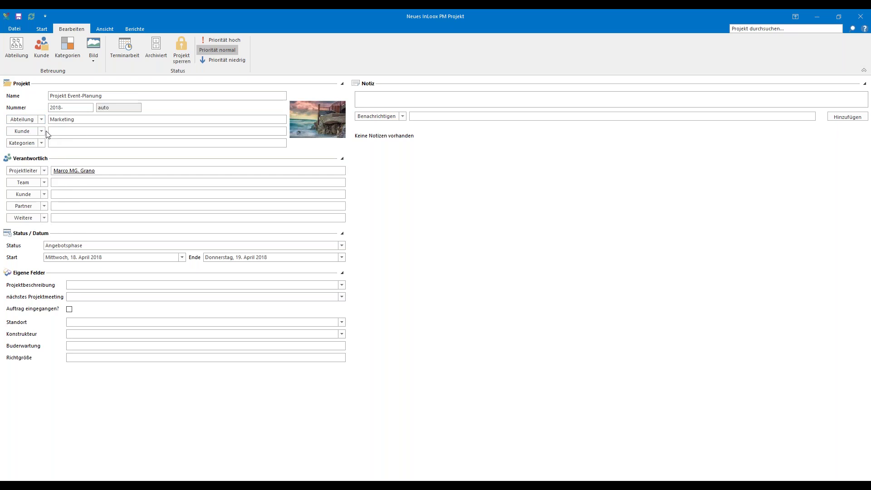
click(41, 131)
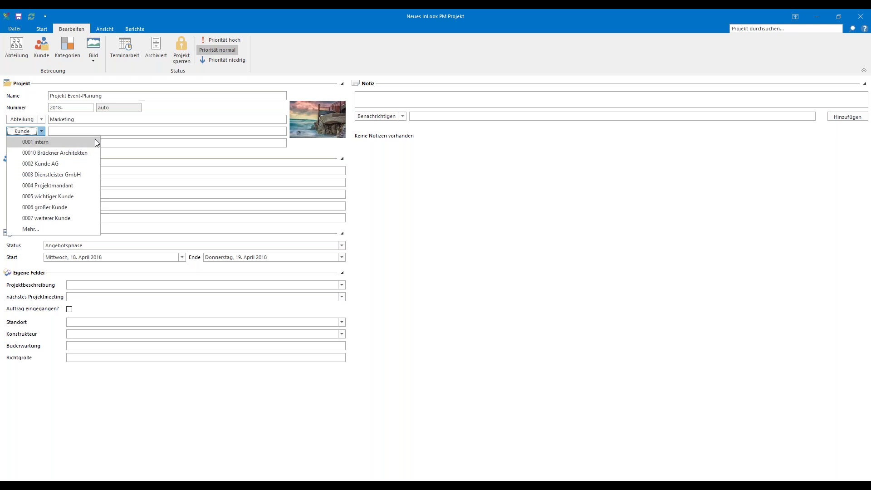
click(8, 131)
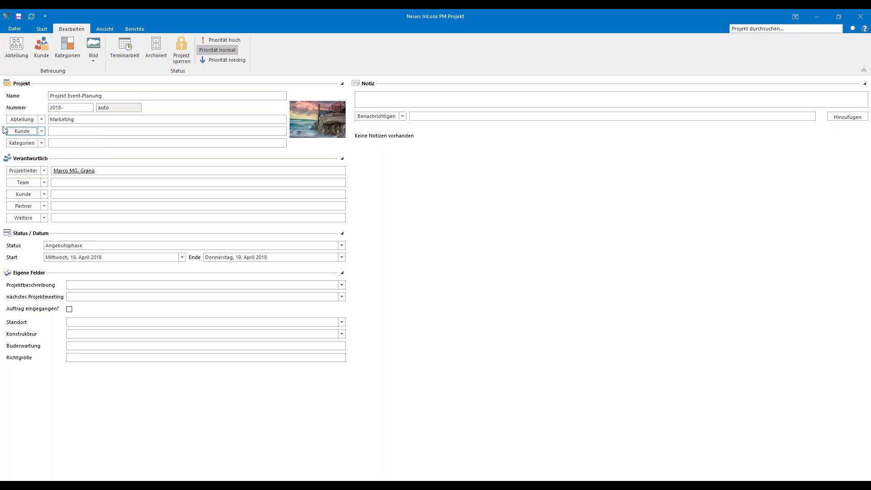
click(42, 144)
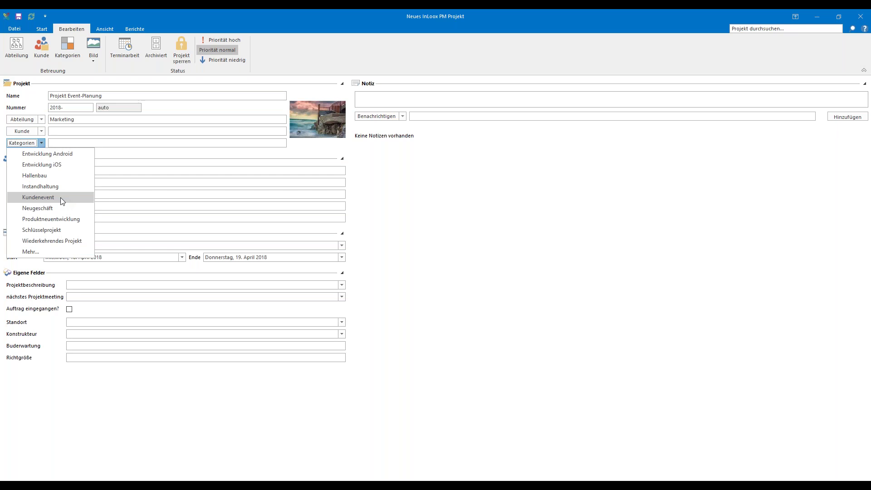
click(60, 198)
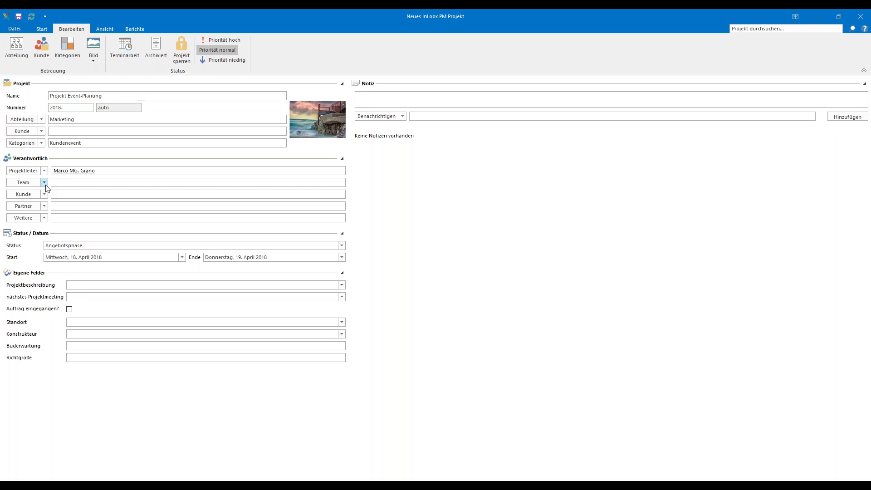
- Add the first suggested contact to the project team and select the first address book match for "st"
click(45, 184)
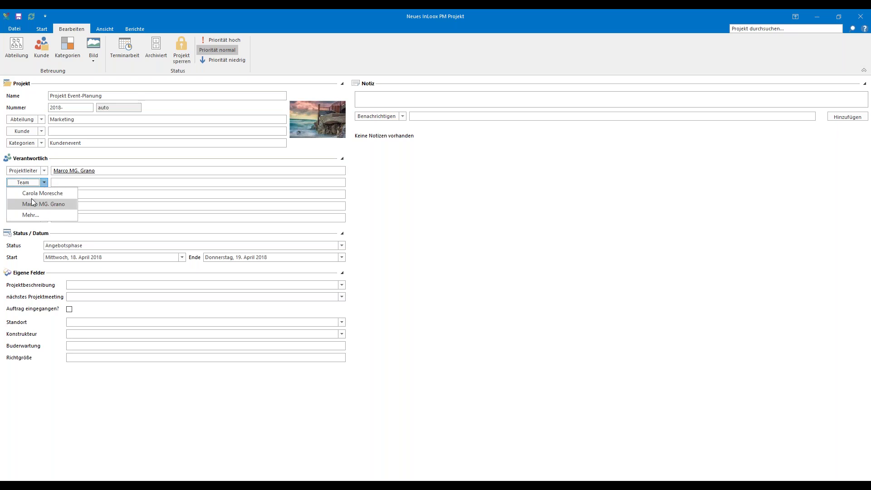
click(34, 198)
click(43, 183)
click(29, 229)
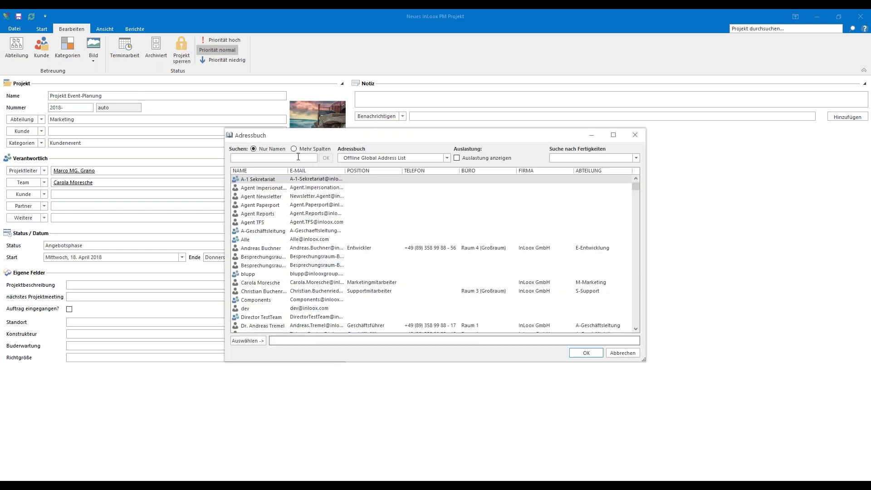
text(st)
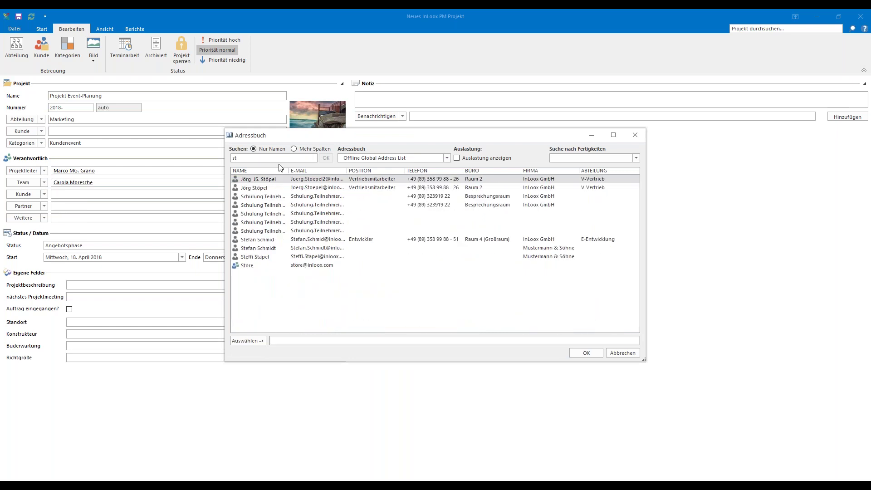
double_click(262, 180)
- Find two more colleagues in the address book by surname and add all selected contacts to the team
key(ctrl+a)
text(gege)
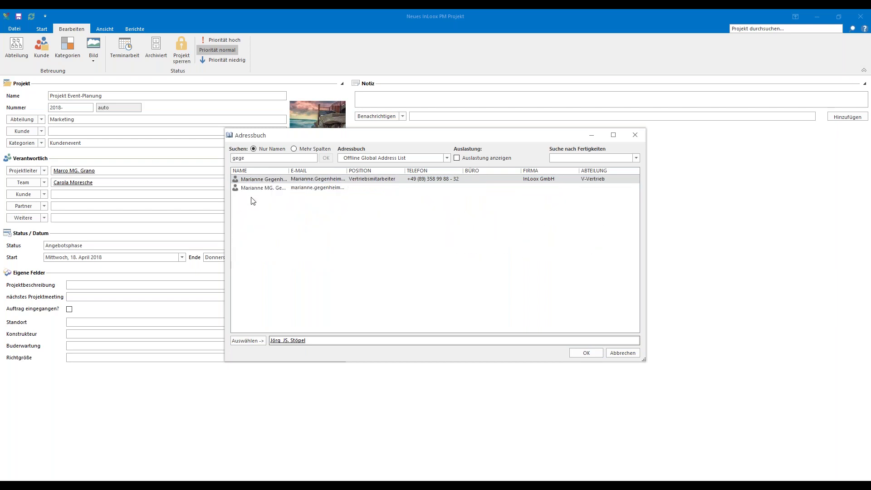
double_click(263, 188)
drag(256, 158, 215, 157)
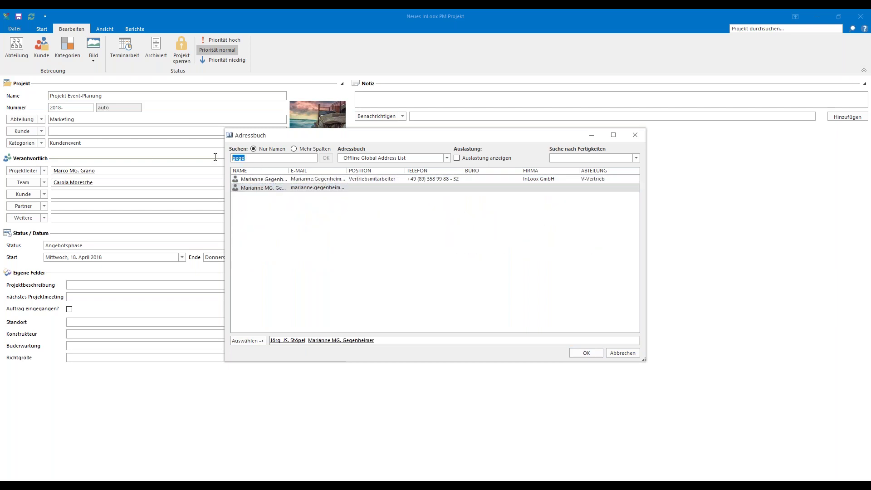
key(BackSpace)
text(tran)
click(244, 181)
click(595, 352)
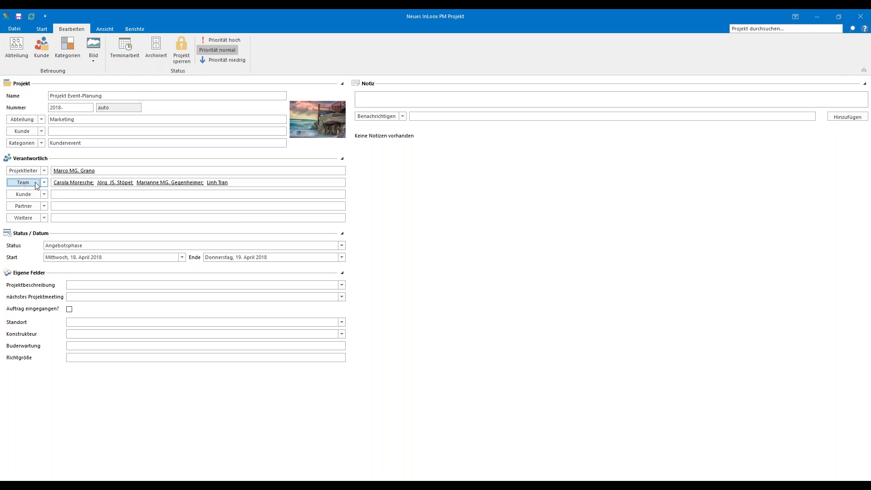
- View the recipient groups available for note notifications and set the project status to In Bearbeitung
click(403, 117)
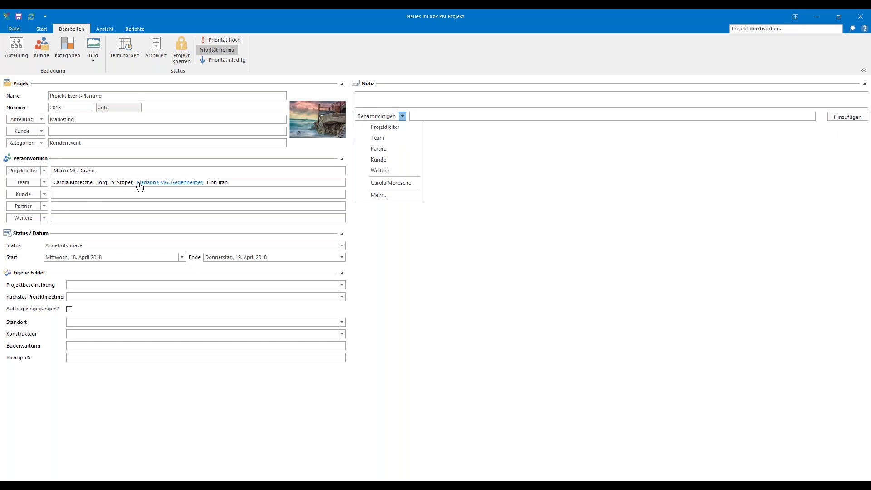
click(578, 261)
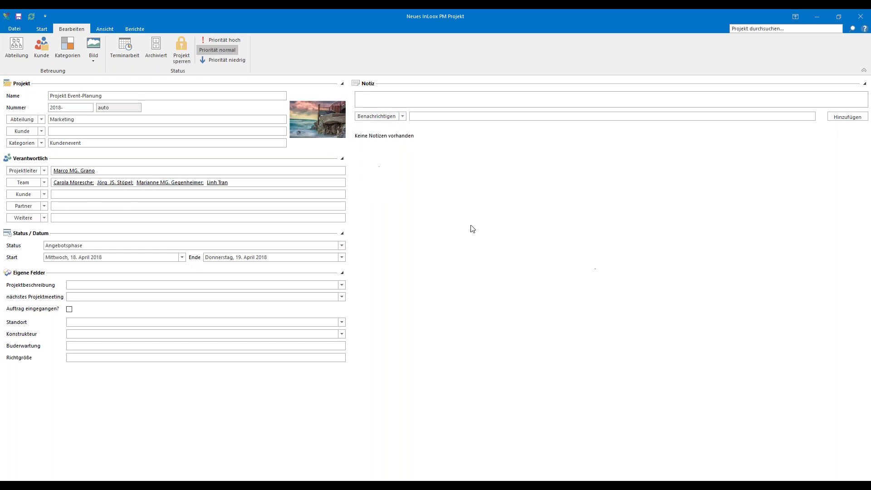
click(65, 247)
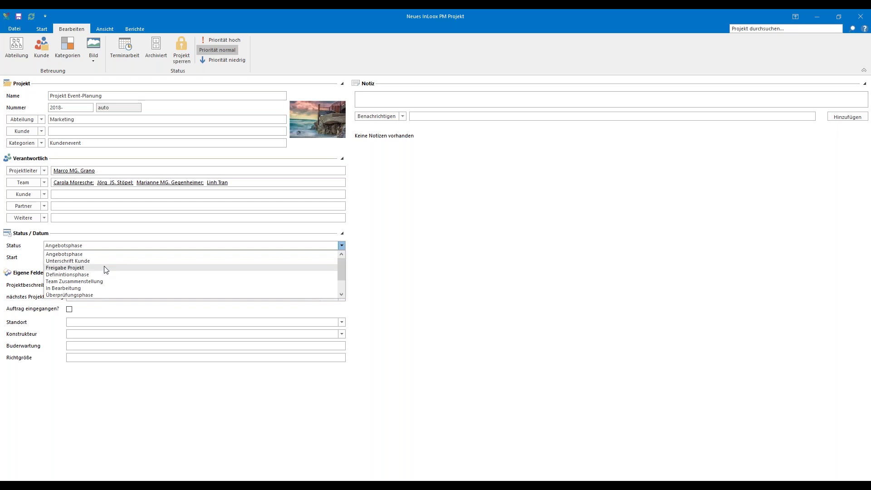
scroll(106, 270, down, 1)
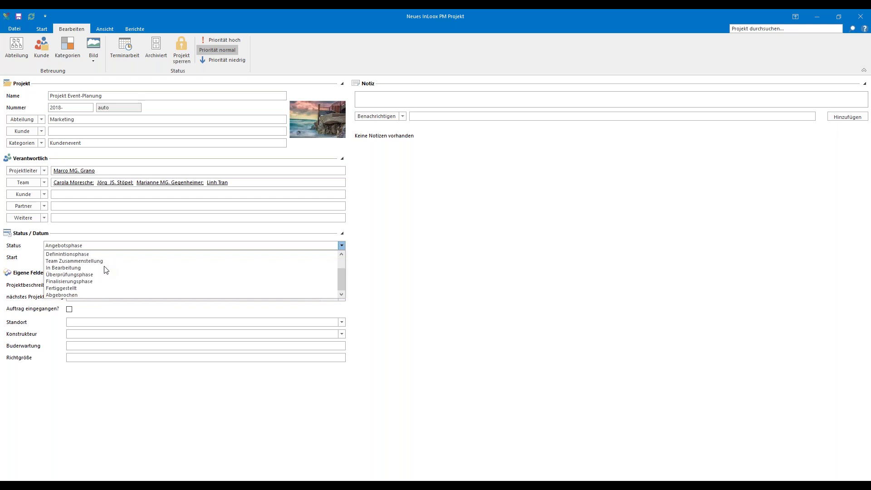
click(92, 271)
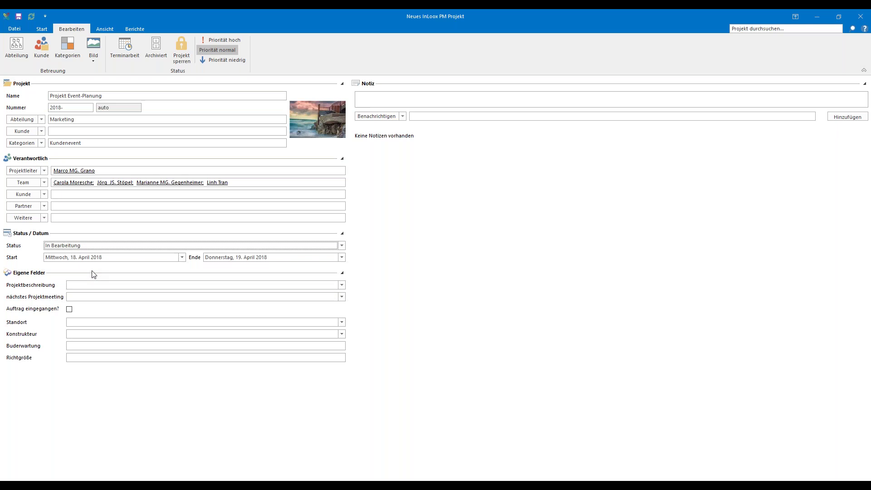
- Set the project's start date to 23 April 2018 and its end date to 29 June 2018
click(182, 257)
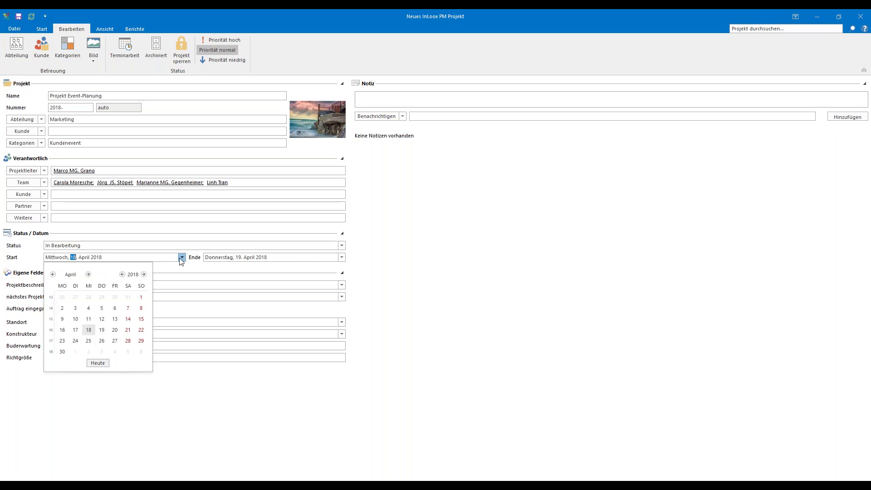
click(69, 343)
click(342, 257)
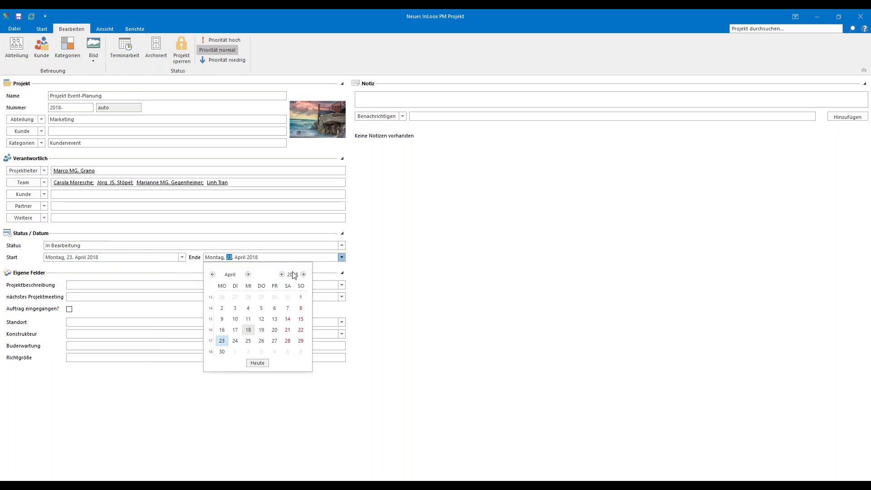
click(247, 275)
click(248, 274)
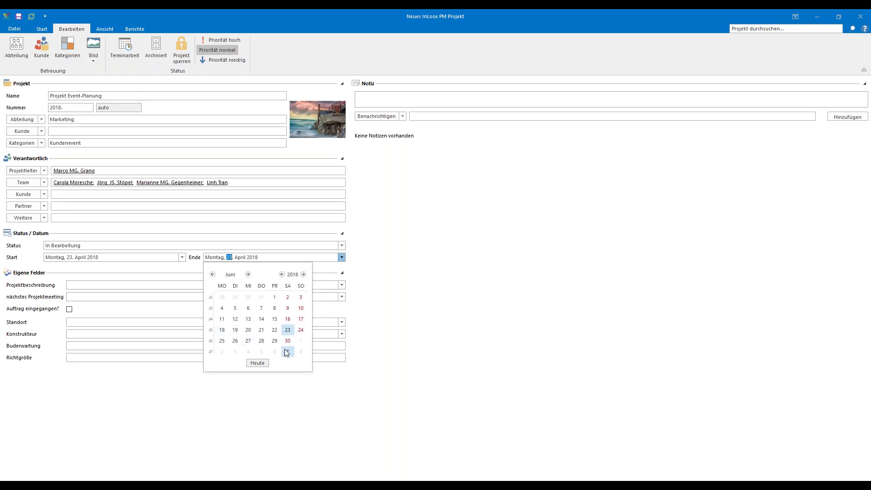
click(274, 341)
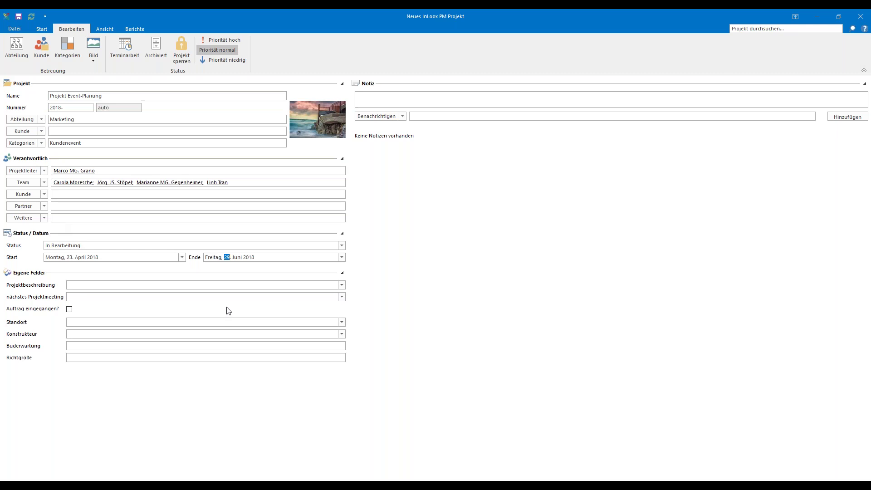
- Enter Test as the Projektbeschreibung in the custom fields
click(233, 285)
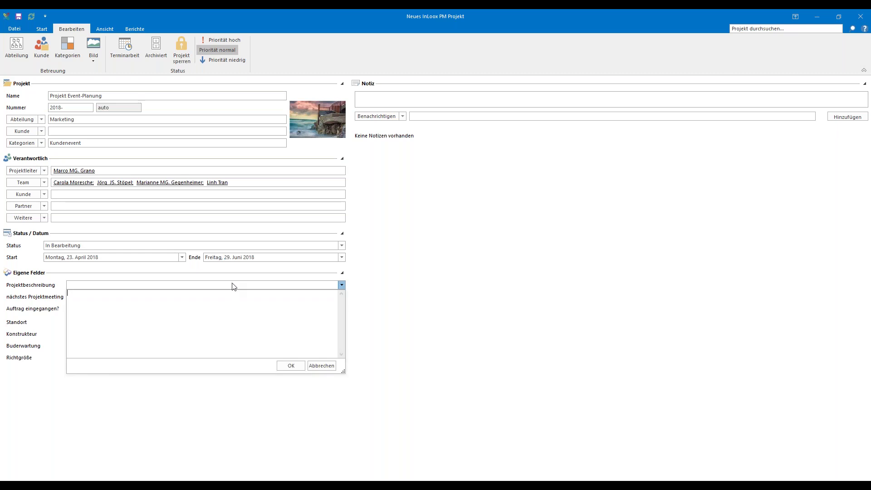
text(TESt)
key(BackSpace)
key(BackSpace)
key(BackSpace)
text(est)
click(291, 365)
- Set the nächstes Projektmeeting field to 23.04.2018 00:00 and mark the order as received under Auftrag eingegangen?
click(341, 298)
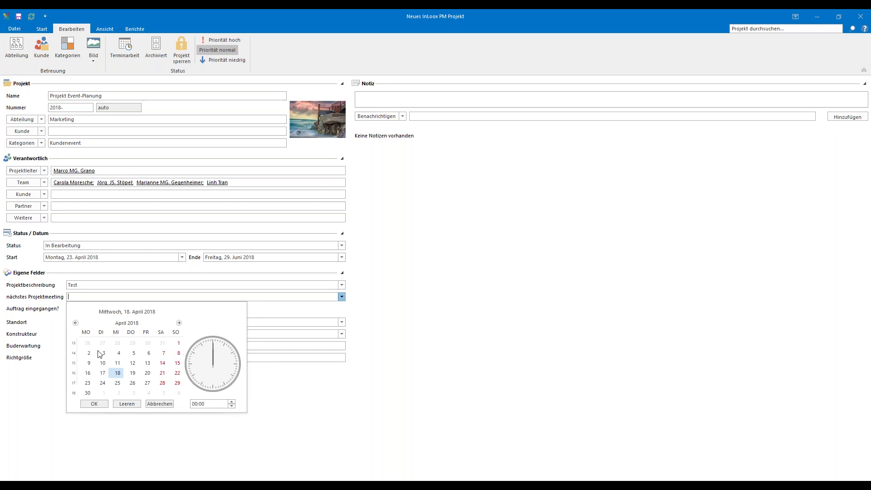
click(86, 384)
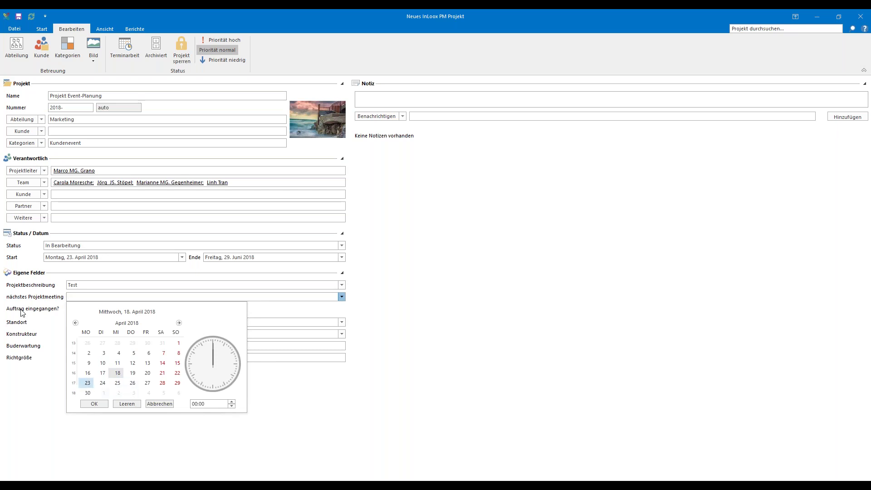
click(102, 404)
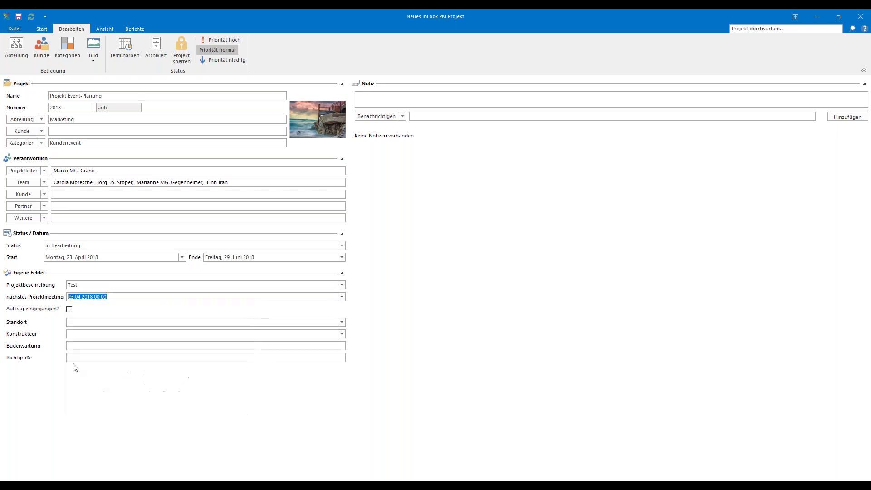
click(69, 309)
- Choose Frankreich as the project's Standort
click(342, 322)
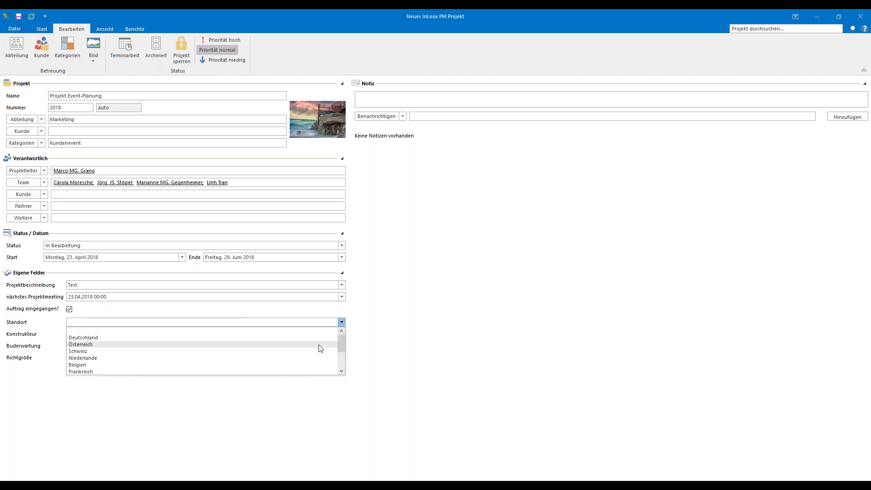
scroll(317, 348, up, 2)
scroll(199, 349, down, 1)
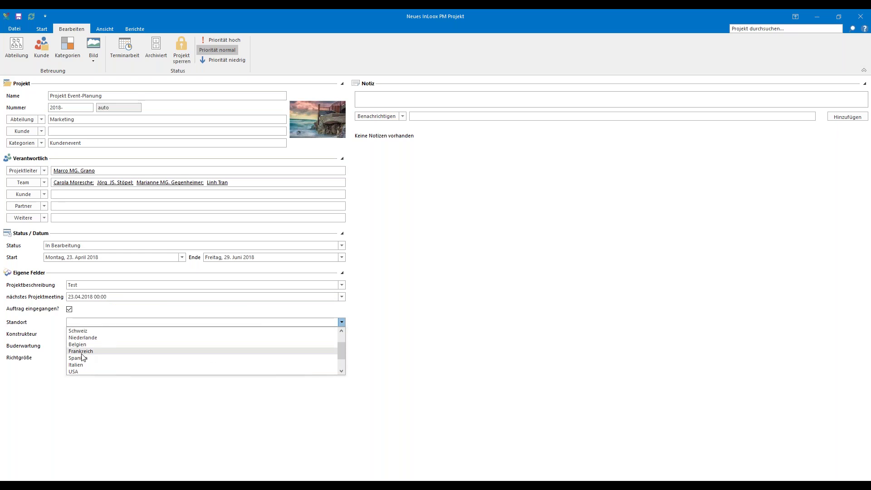
click(80, 353)
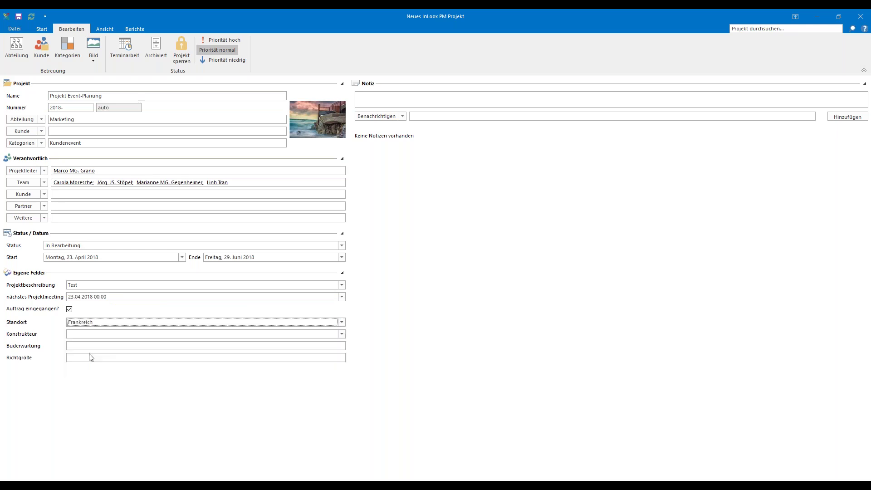
- Set Buderwartung to 50.000,00 € and Richtgröße to 1,40 in the custom fields
click(324, 345)
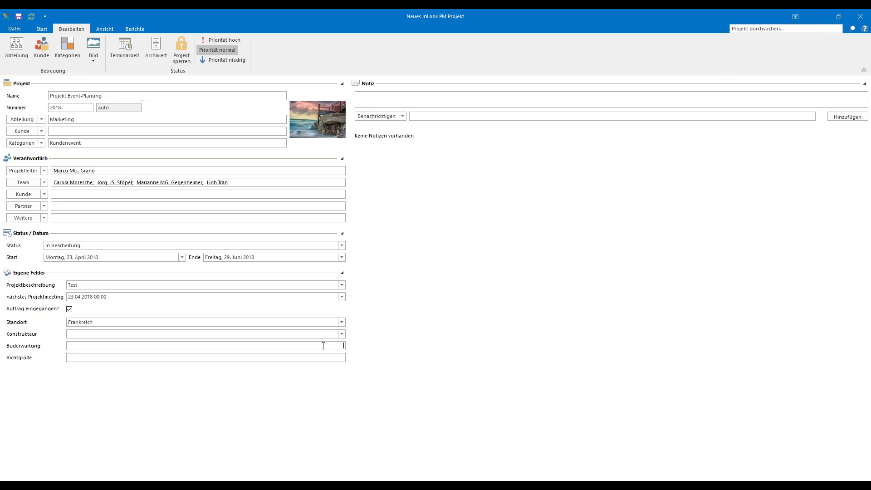
text(5000)
click(316, 358)
text(1,40)
- Write the project note "Projekt beginnt am 23.04.18. Bitte bereitet auch ein paar Punkte für das vor!"
click(371, 96)
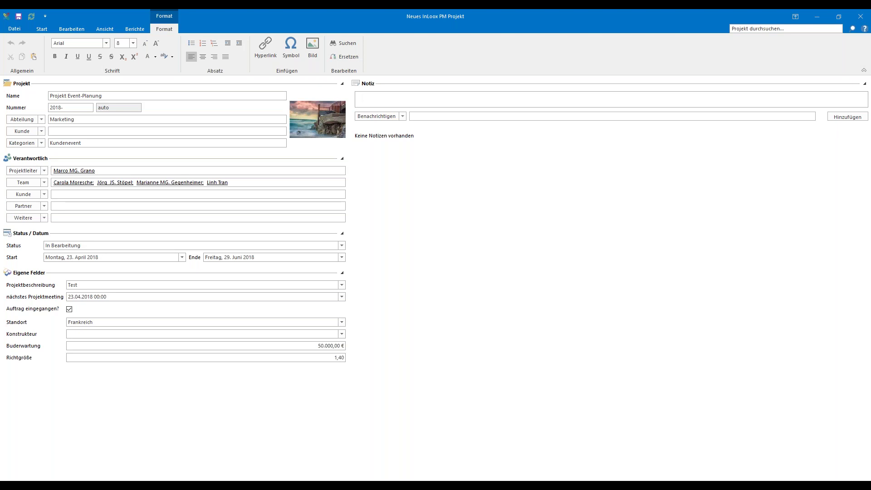
click(403, 117)
click(404, 117)
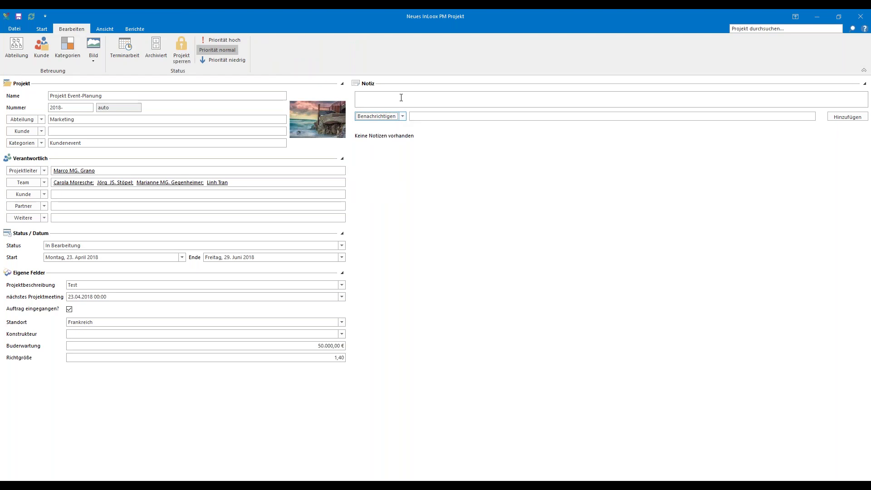
click(401, 98)
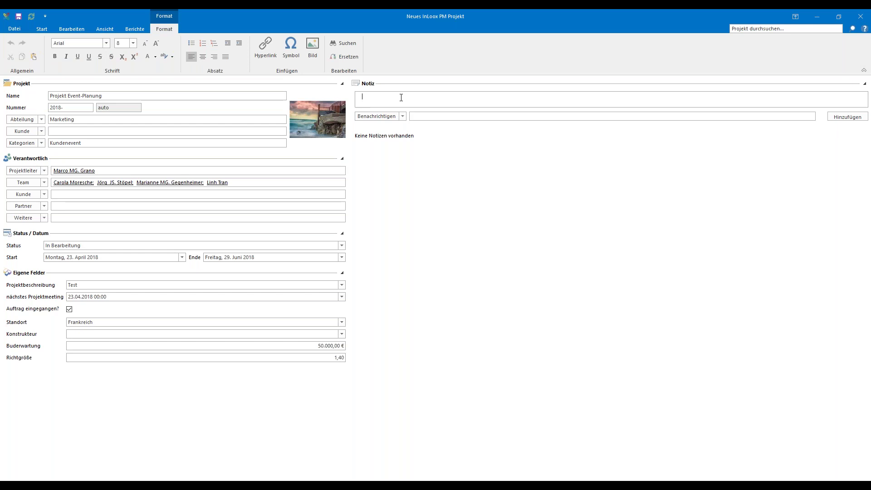
text(Projekt beginnt am 23.04.18. Bitte bereitet auch ei)
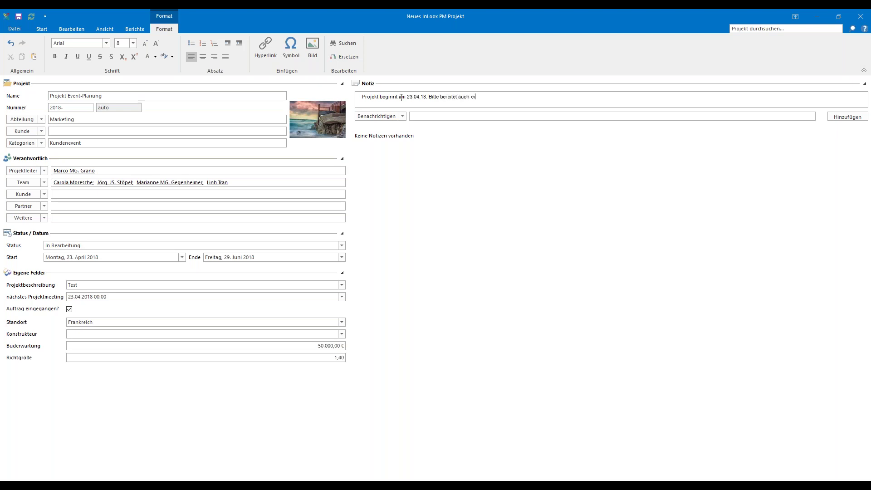
text(n paar Punkte für das vor!)
- Choose Team and Projektleiter as recipients of the note's notification and add the note to the project
click(428, 120)
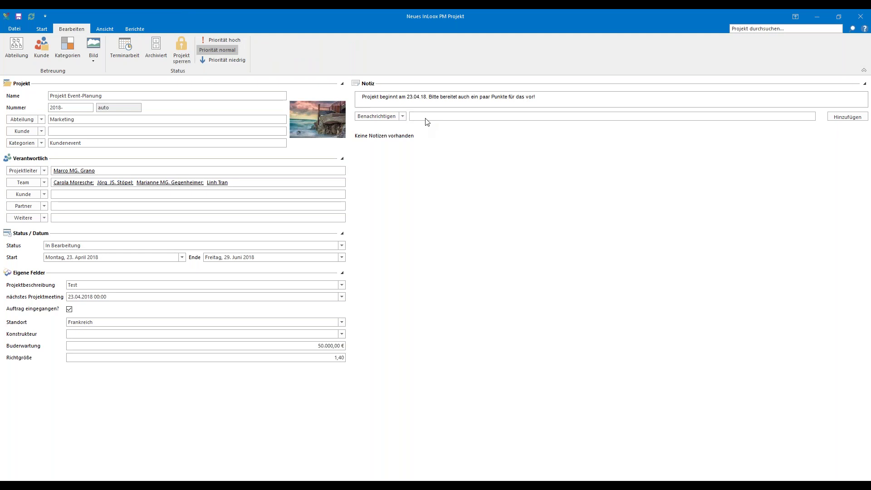
click(402, 117)
click(394, 137)
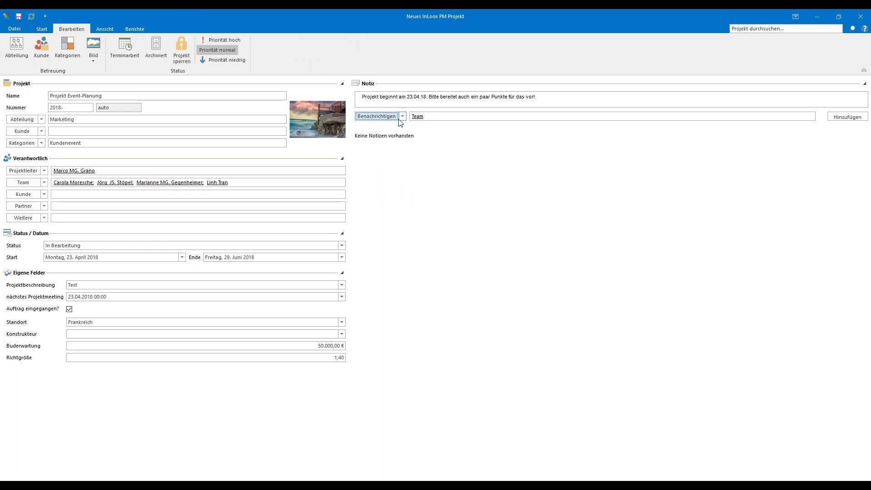
click(402, 117)
click(390, 128)
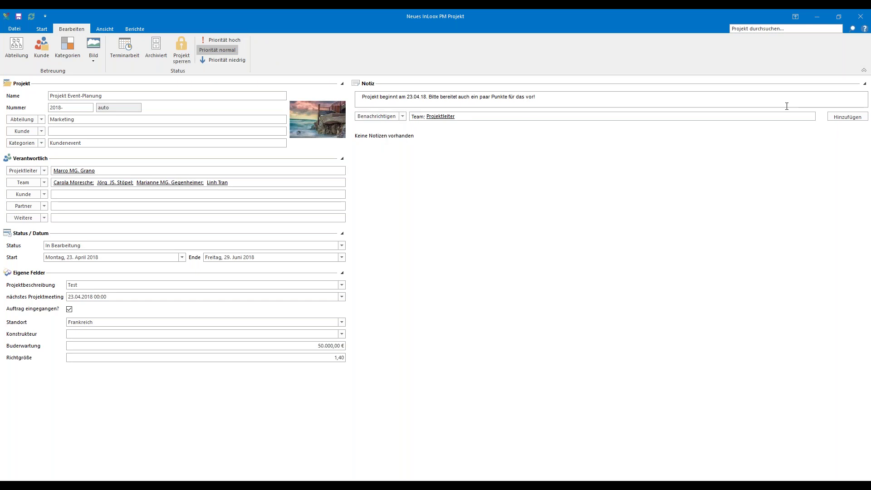
click(849, 118)
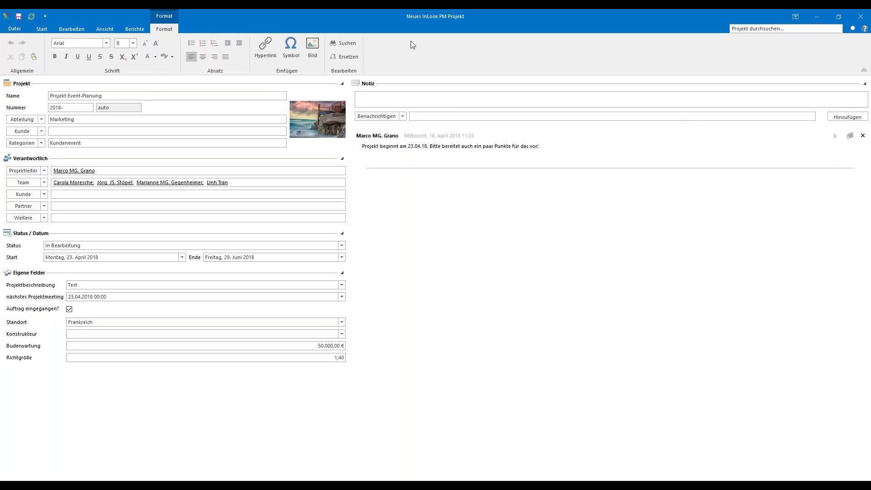
- Save the new project and view its Planung and Aufgaben areas
click(18, 17)
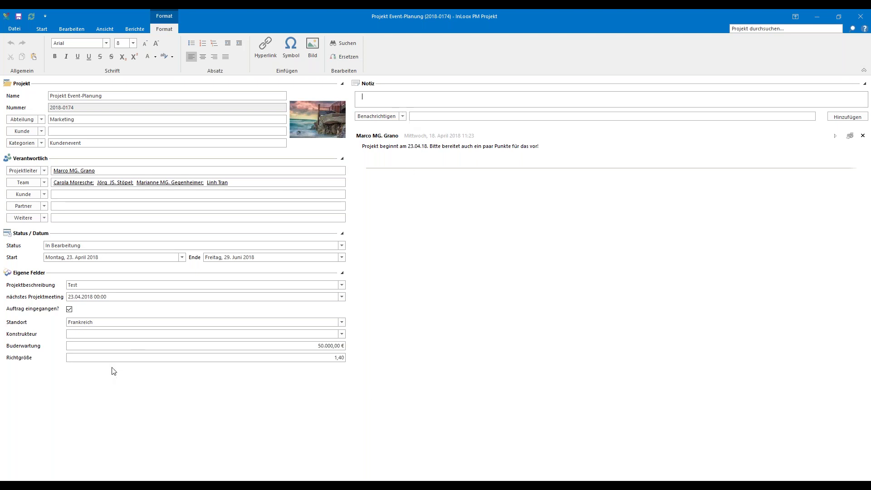
click(42, 29)
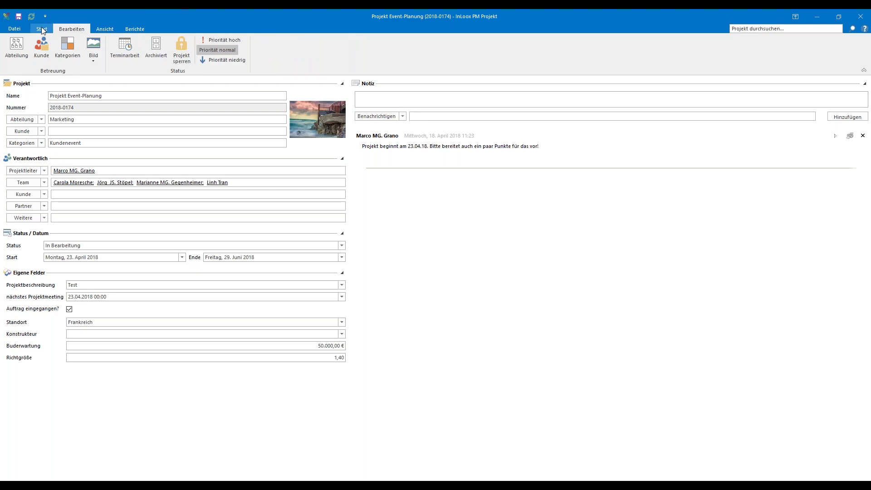
click(42, 29)
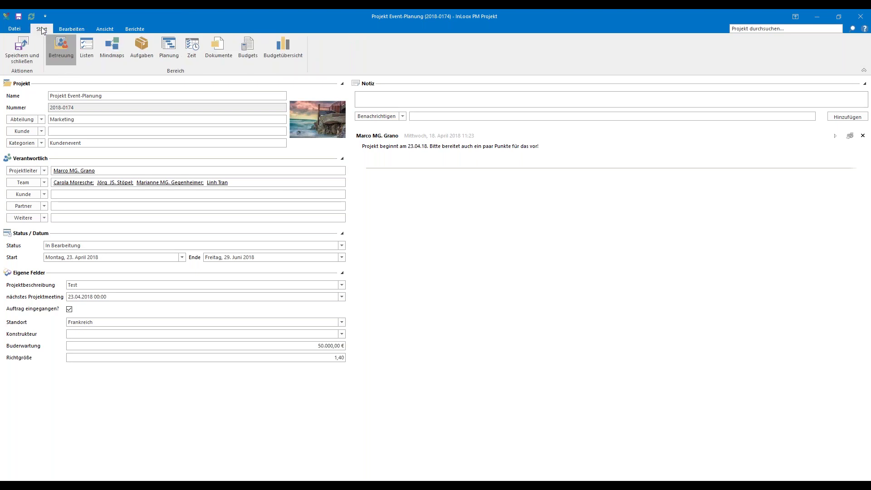
click(170, 55)
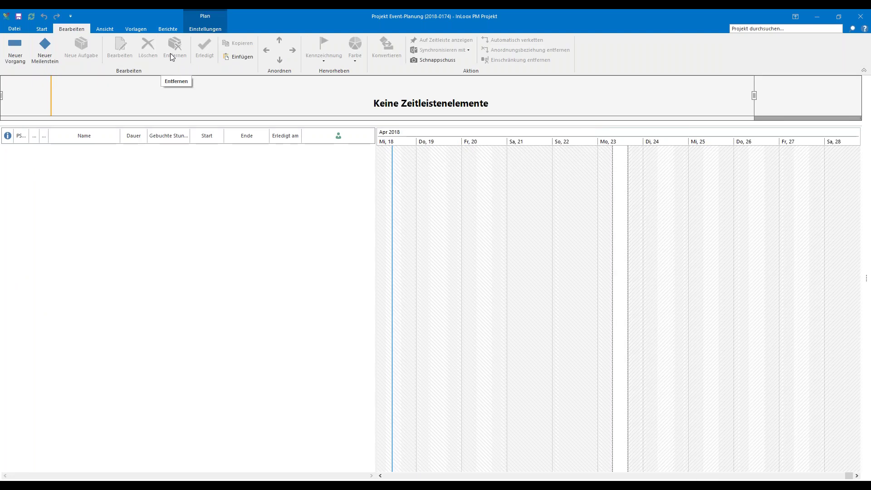
click(42, 28)
click(138, 50)
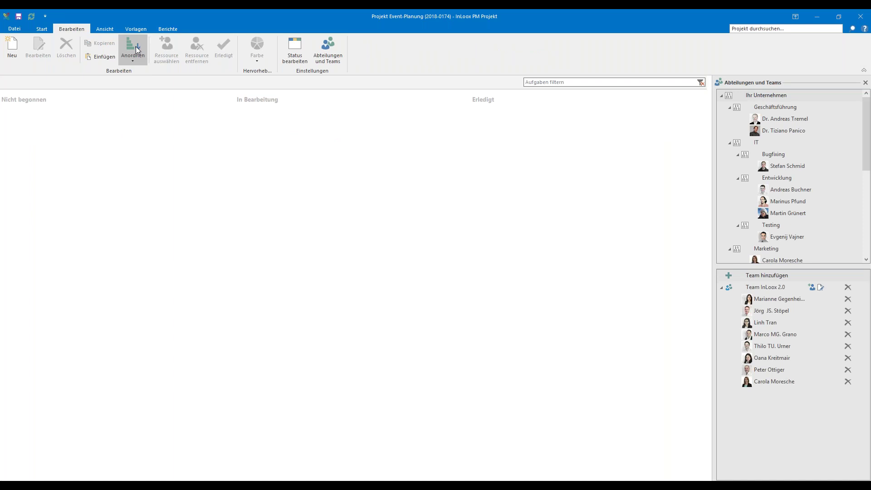
- Open the project's mindmap and rename the central node to Event-Planung - Sommerfest
click(41, 30)
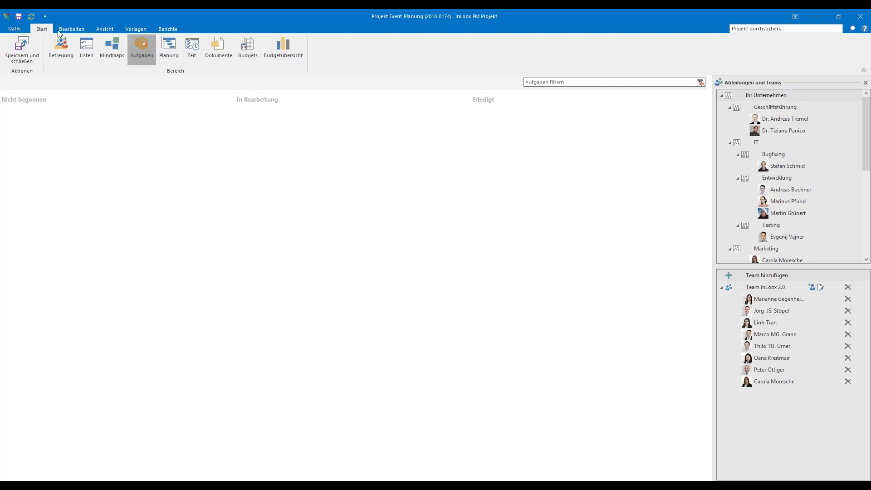
click(108, 51)
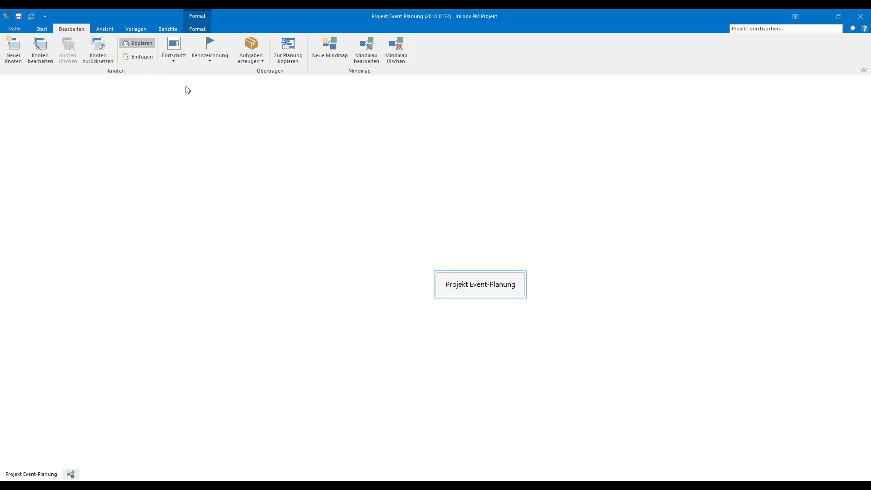
click(438, 228)
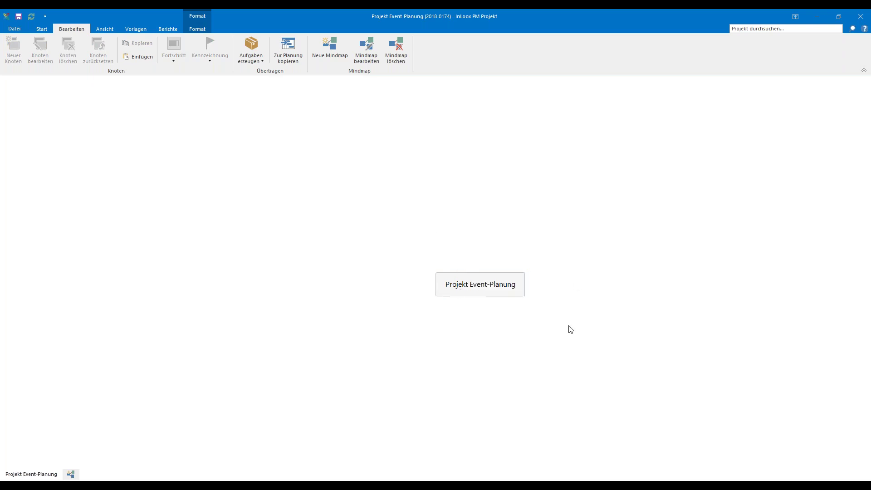
double_click(456, 284)
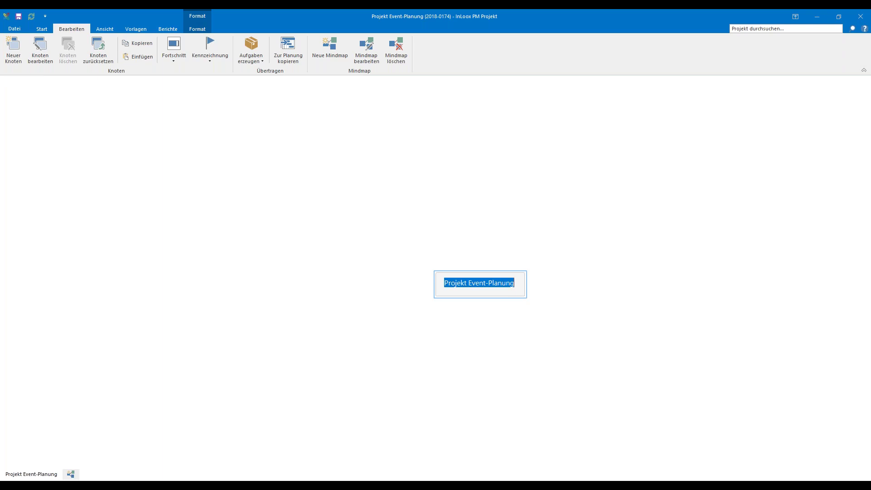
click(507, 283)
key(BackSpace)
key(BackSpace)
key(BackSpace)
key(BackSpace)
key(BackSpace)
key(BackSpace)
key(BackSpace)
key(BackSpace)
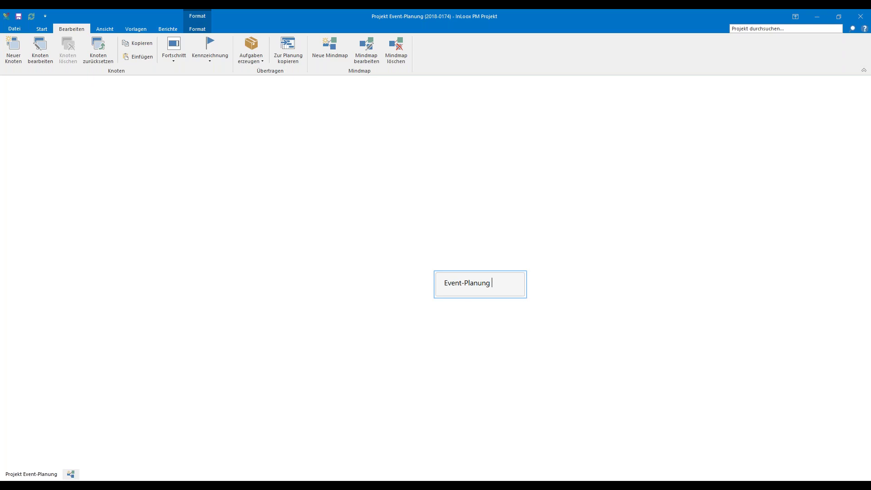
text(- Sommerfest)
click(506, 339)
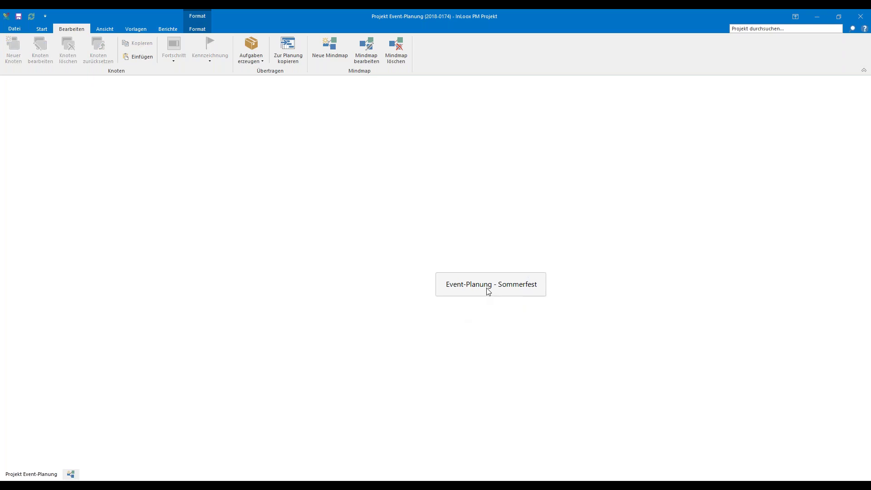
- Add two new nodes to the central mindmap node and a subnode to the first of them, keeping the default names
right_click(488, 291)
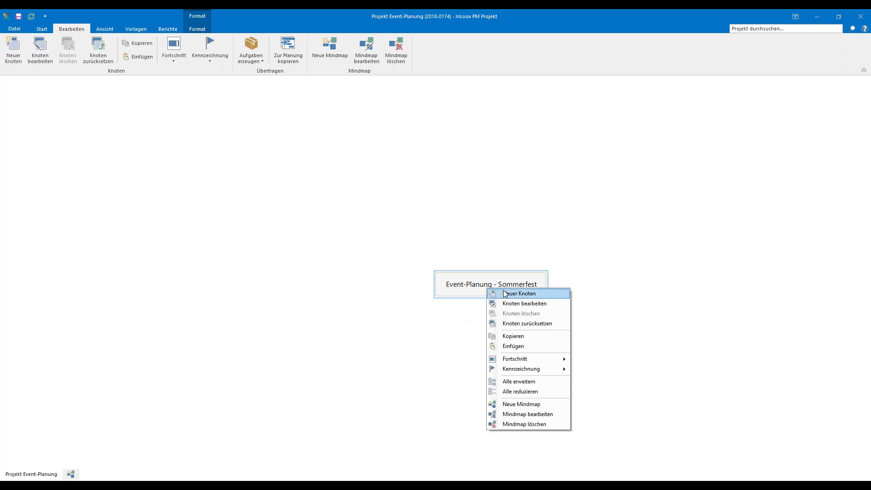
click(505, 293)
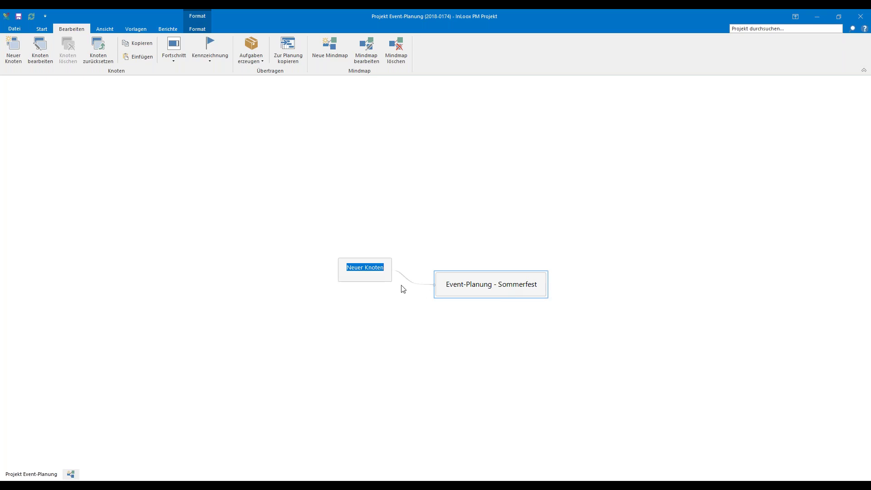
right_click(354, 279)
click(370, 286)
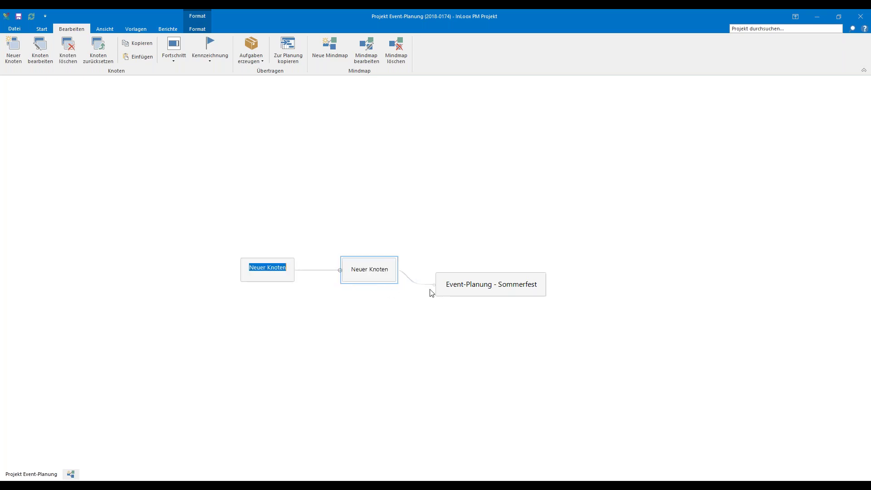
right_click(453, 294)
click(465, 300)
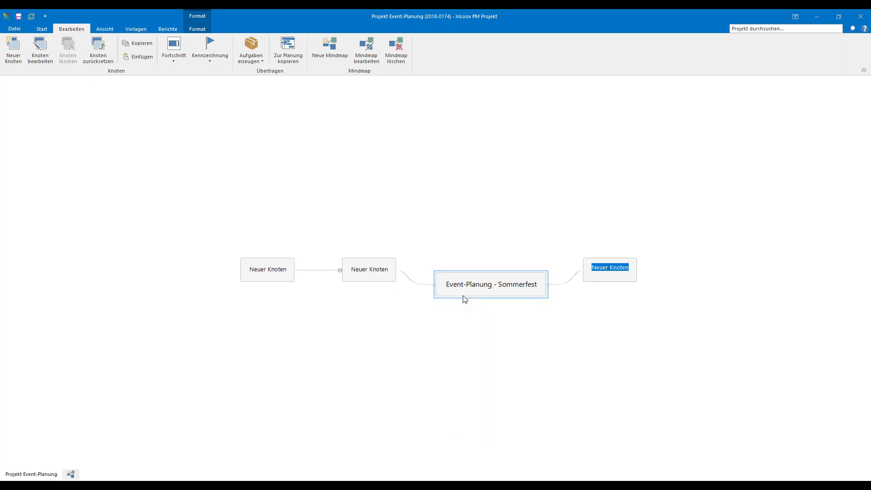
click(514, 312)
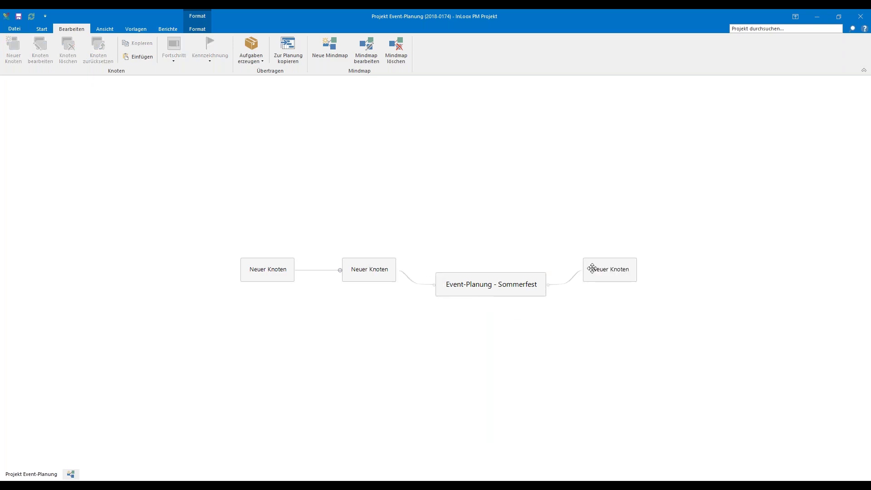
- View the mindmap's background formatting options, the available mindmap templates and the option for saving a template
click(199, 30)
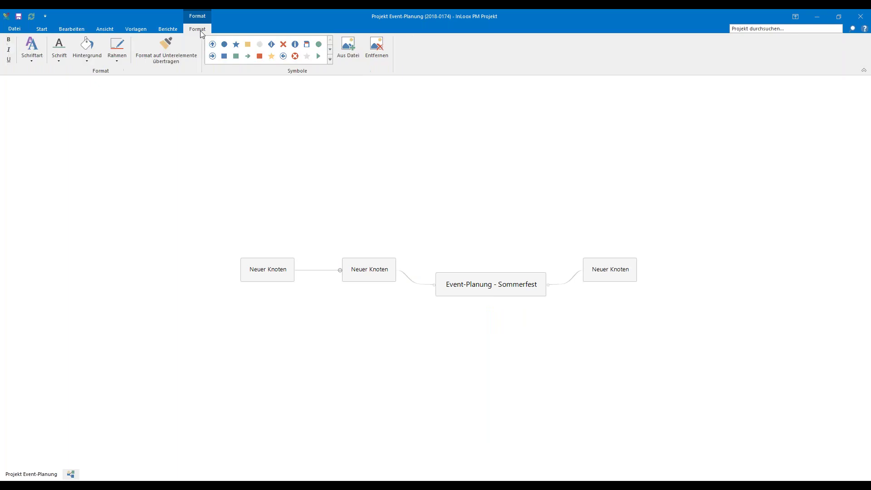
click(91, 54)
click(201, 151)
click(144, 30)
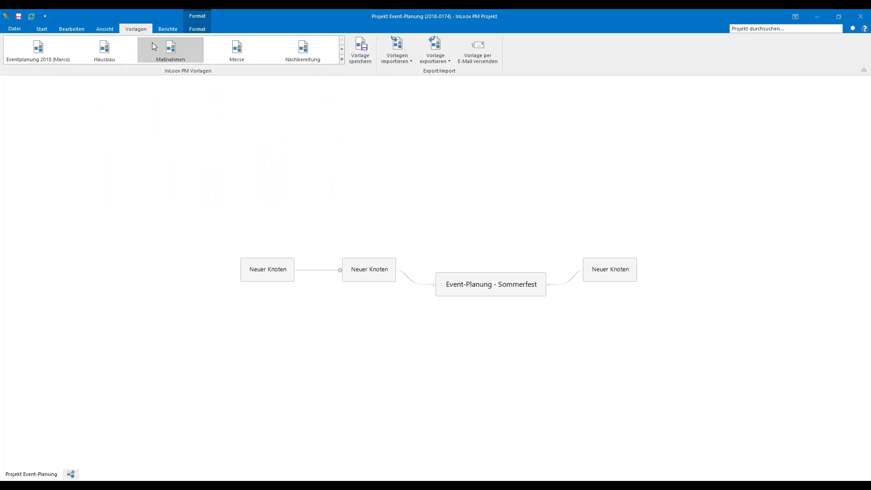
click(353, 54)
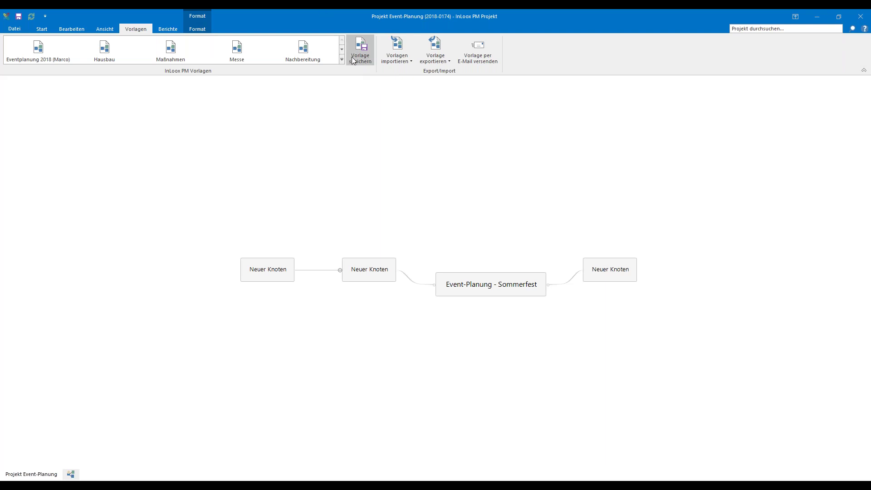
- Load the Eventplanung 2018 template as a new mindmap and rename its central node to Sommerfest
click(495, 275)
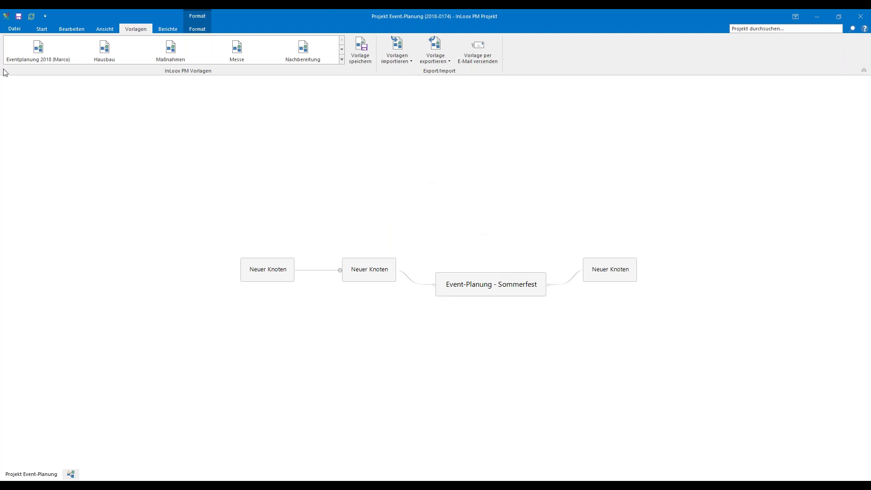
click(342, 61)
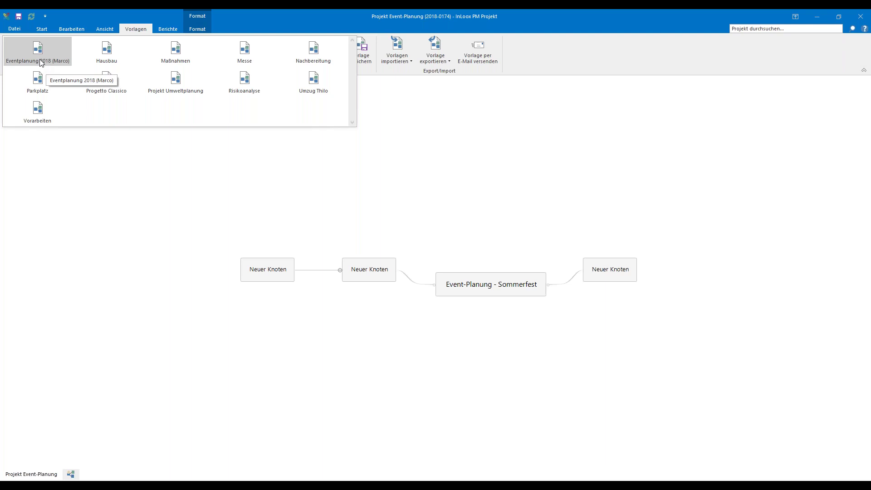
click(41, 62)
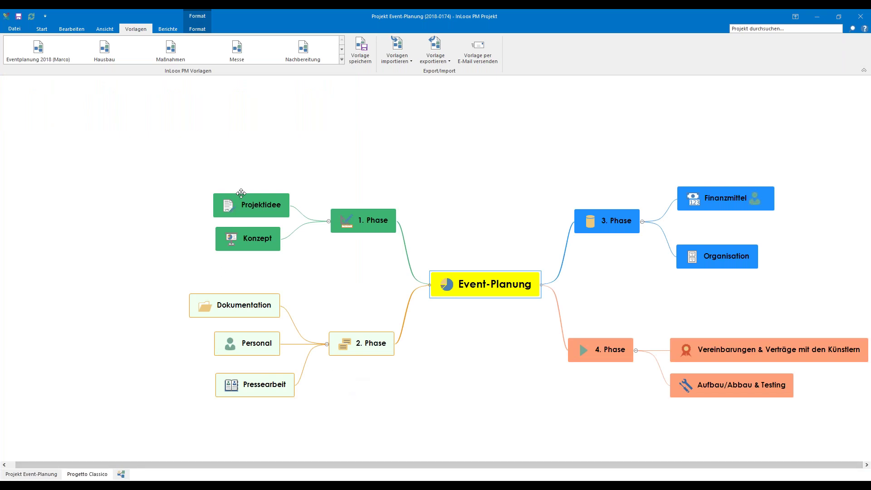
double_click(508, 288)
text(S)
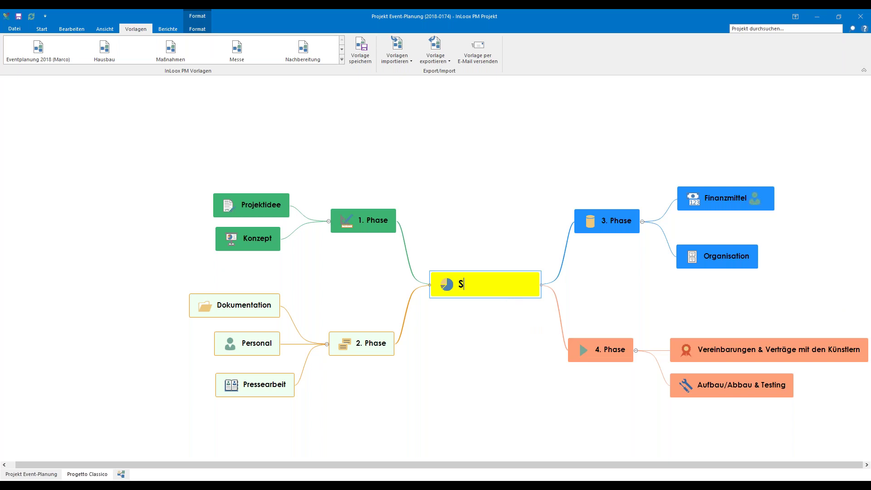
text(ommerfest)
click(480, 439)
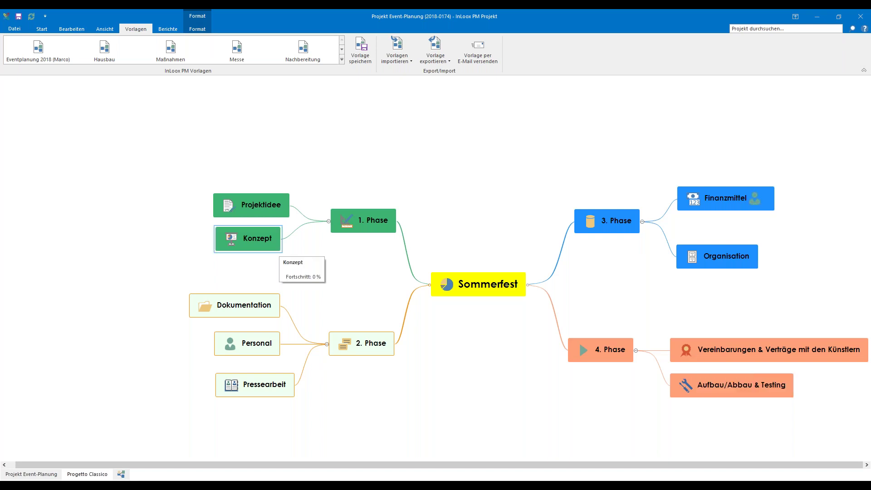
- Open the Konzept node's details and select the first team member from the address book as a new resource
double_click(270, 245)
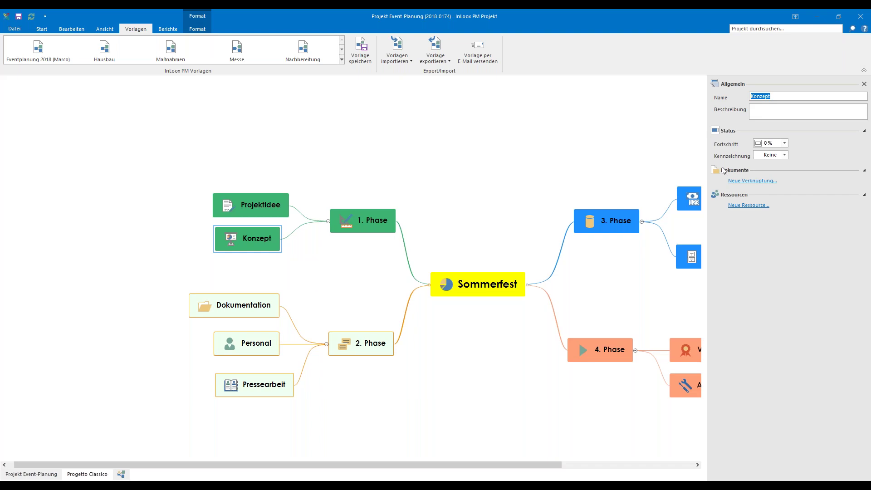
click(748, 205)
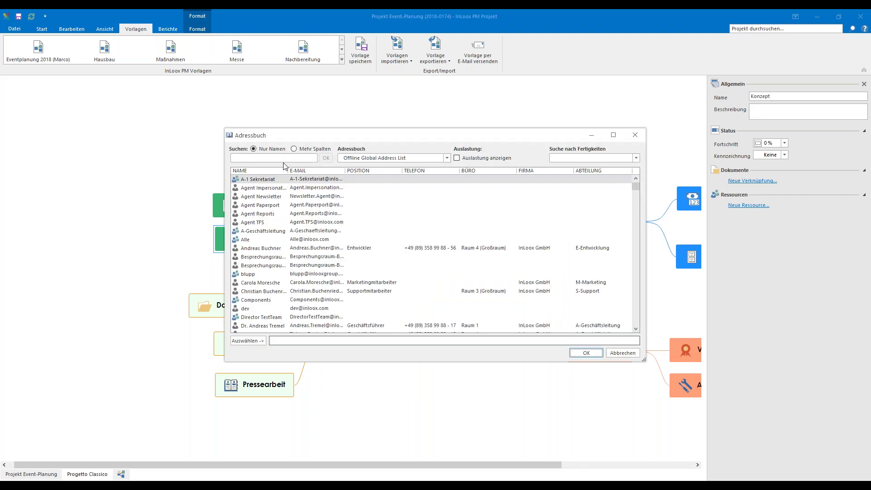
text(st)
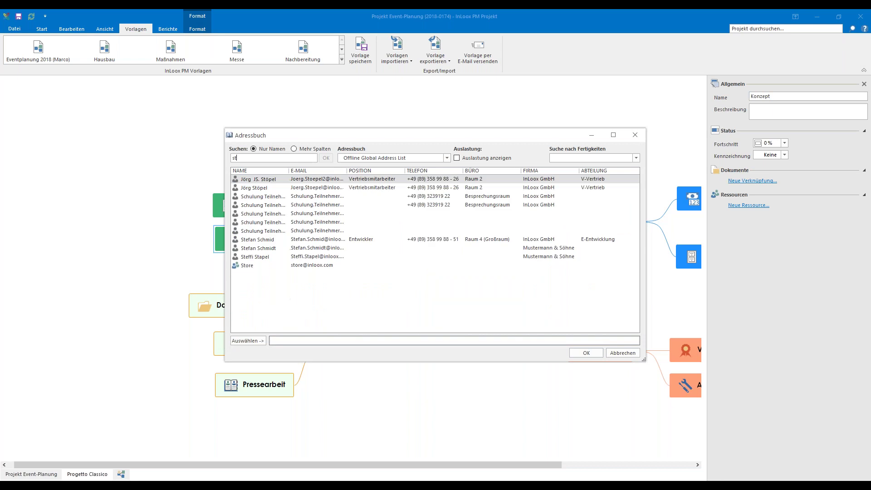
key(BackSpace)
key(BackSpace)
text(geg)
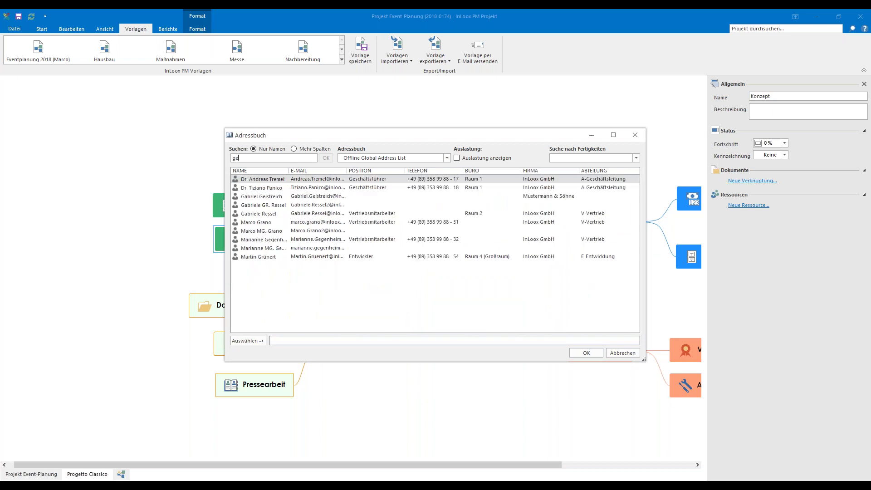
double_click(267, 188)
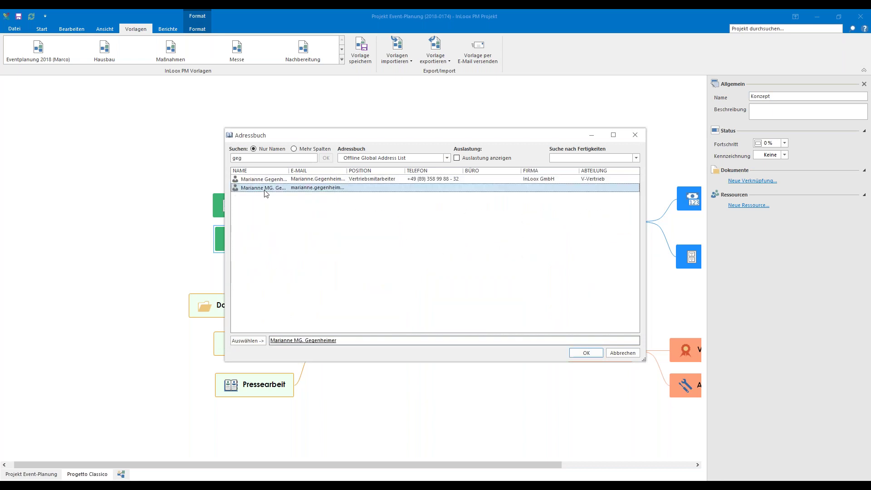
- Find two more team members in the address book and assign all selected people to the Konzept node
double_click(237, 158)
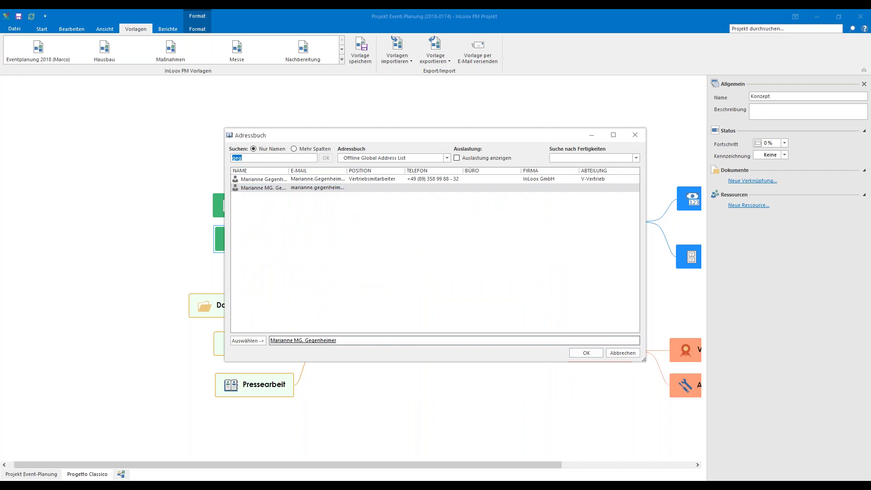
key(BackSpace)
text(urn)
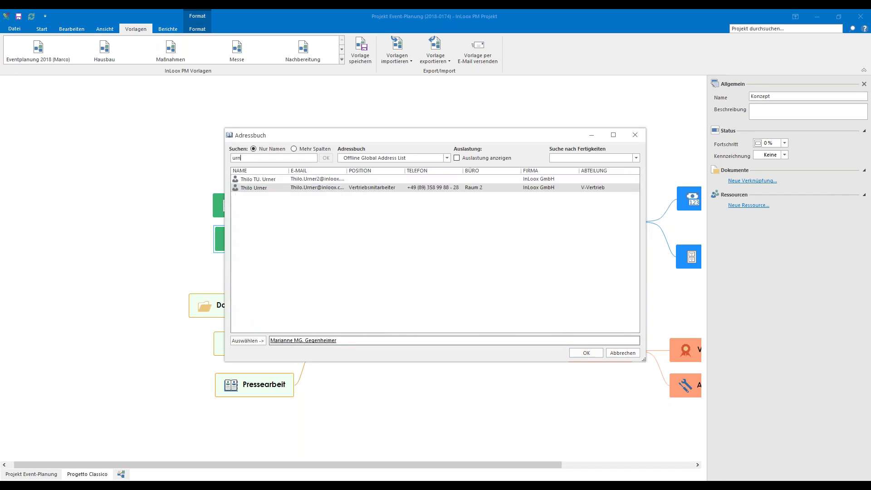
double_click(247, 181)
double_click(236, 158)
text(marco)
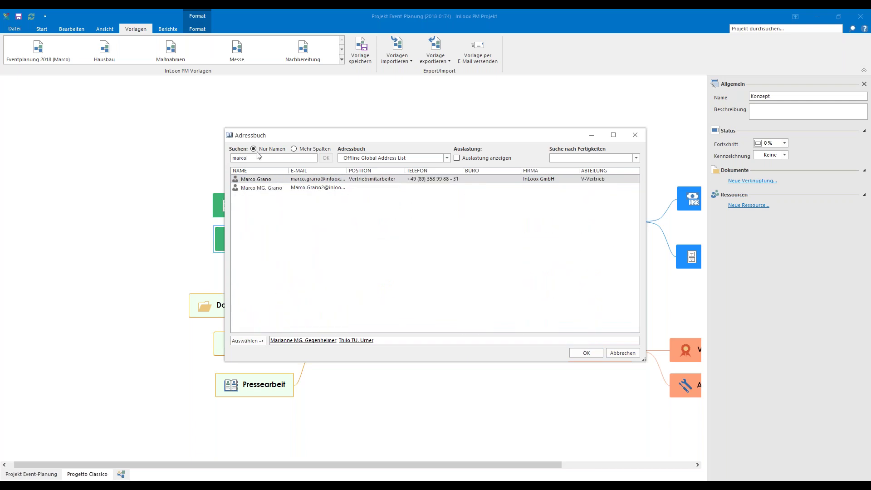
double_click(273, 188)
click(586, 353)
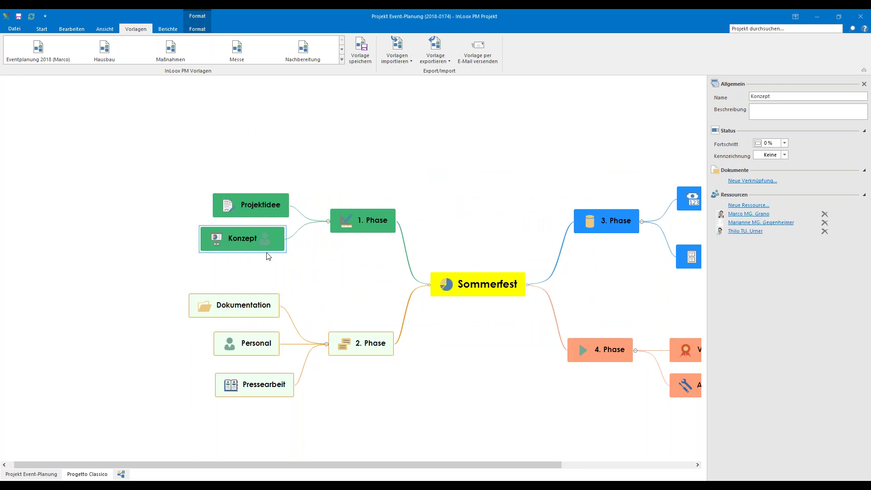
- Set the background colour of the 1. Phase, Projektidee and Konzept nodes to Pink
mouse_move(265, 248)
drag(222, 167, 365, 264)
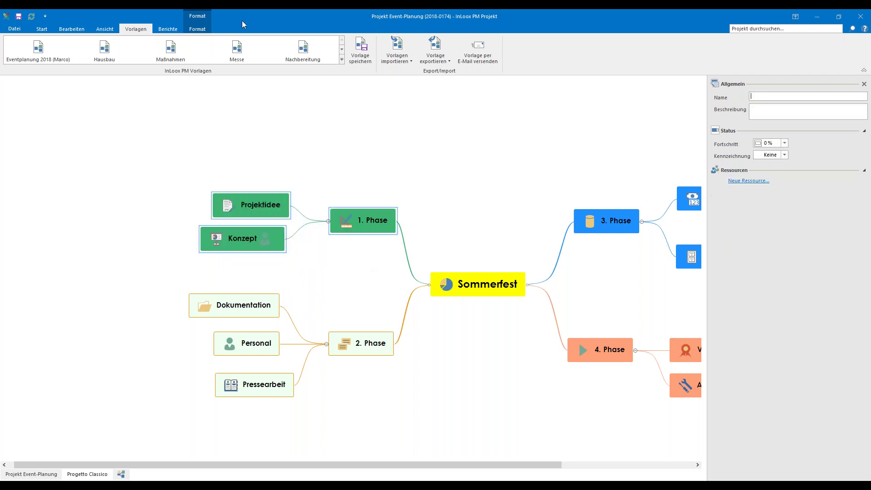
click(197, 29)
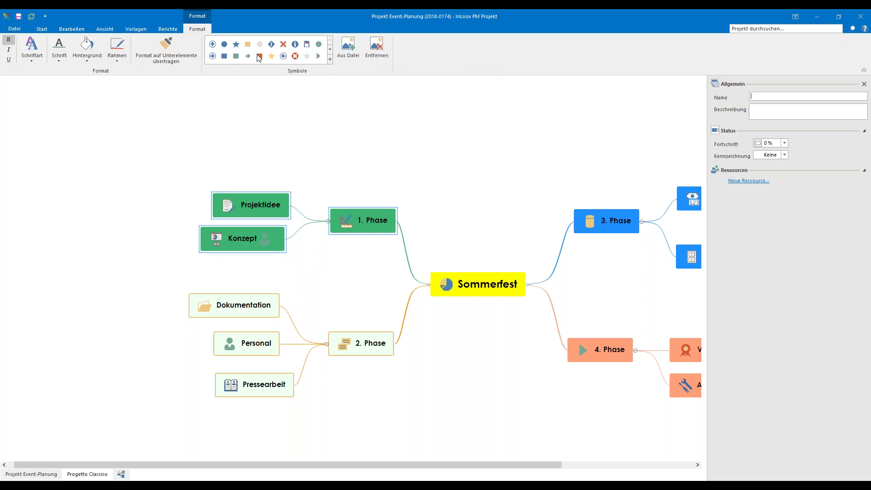
click(86, 54)
scroll(219, 157, down, 2)
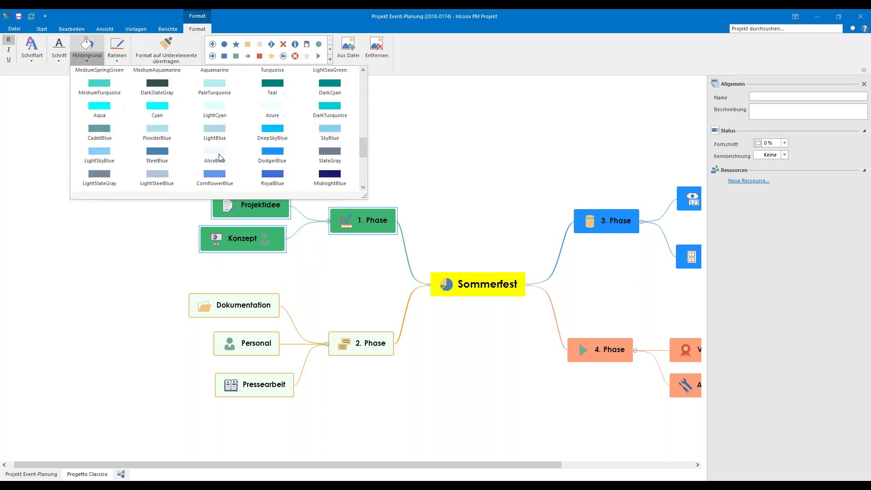
scroll(190, 166, down, 2)
scroll(230, 176, down, 4)
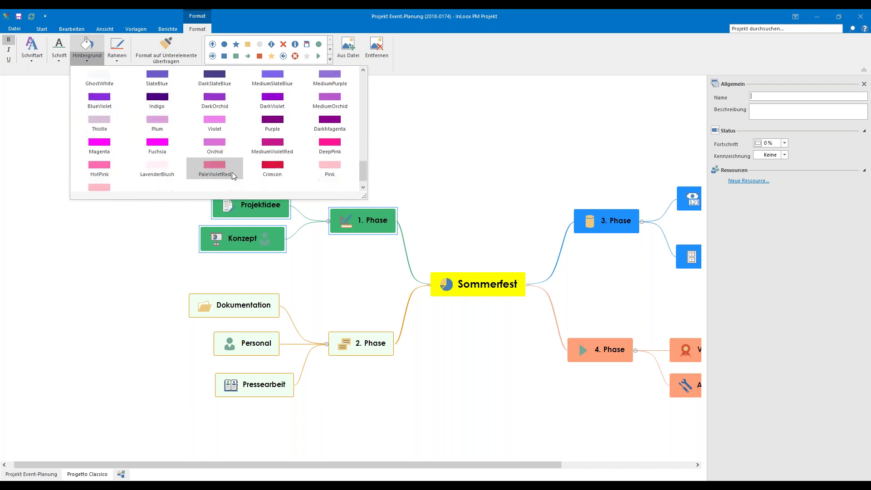
click(327, 164)
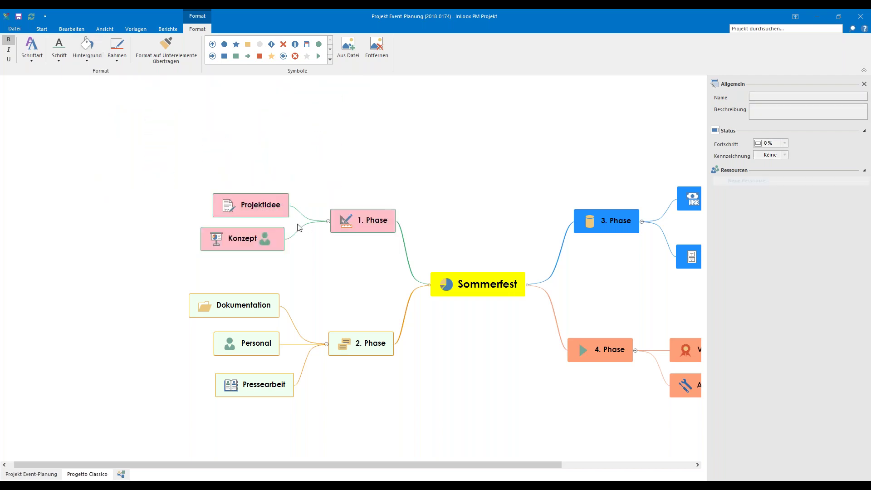
- Check the Konzept node's assigned resources and move the 1. Phase branch slightly farther up and outward from the Sommerfest node
mouse_move(261, 245)
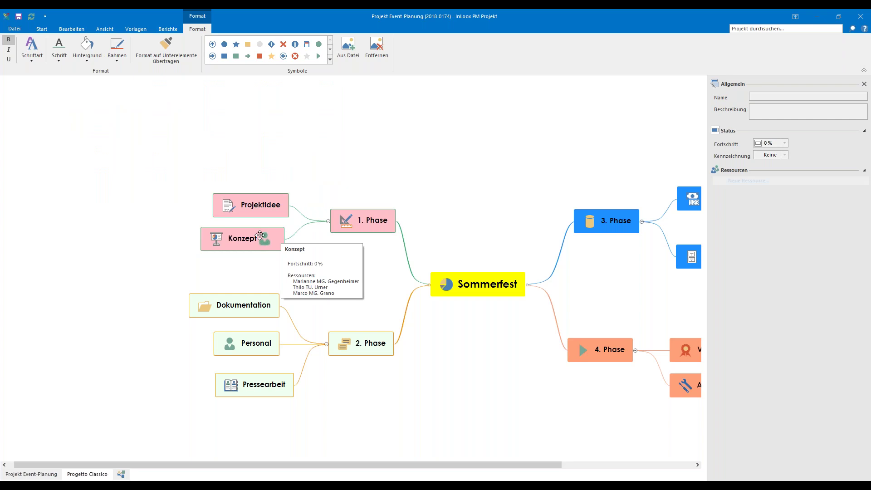
drag(341, 210, 315, 194)
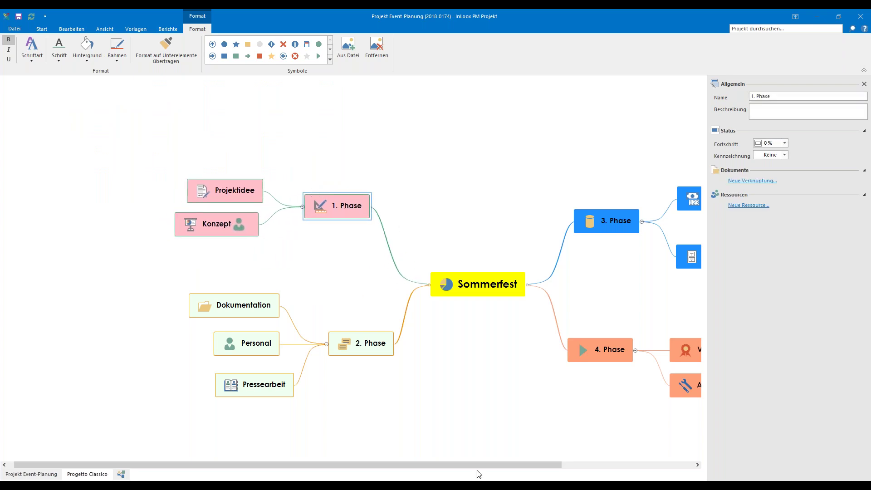
drag(516, 465, 582, 470)
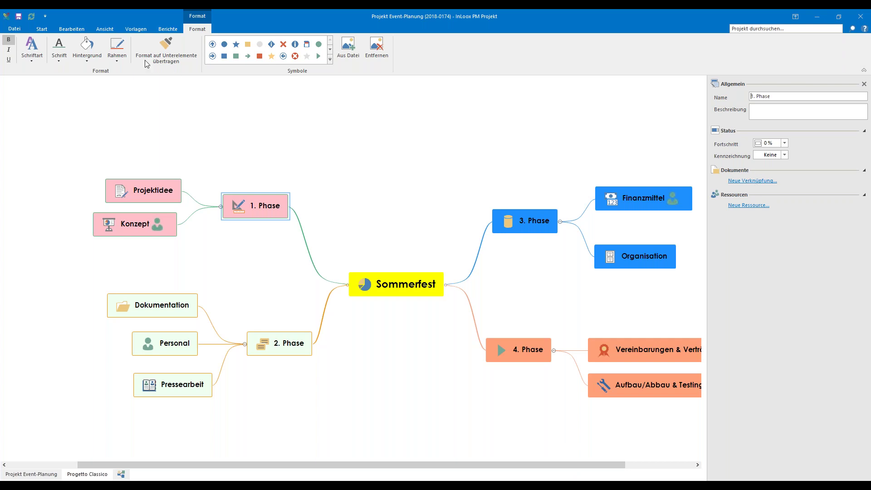
- Open the choices for creating tasks from the mindmap's nodes
click(72, 30)
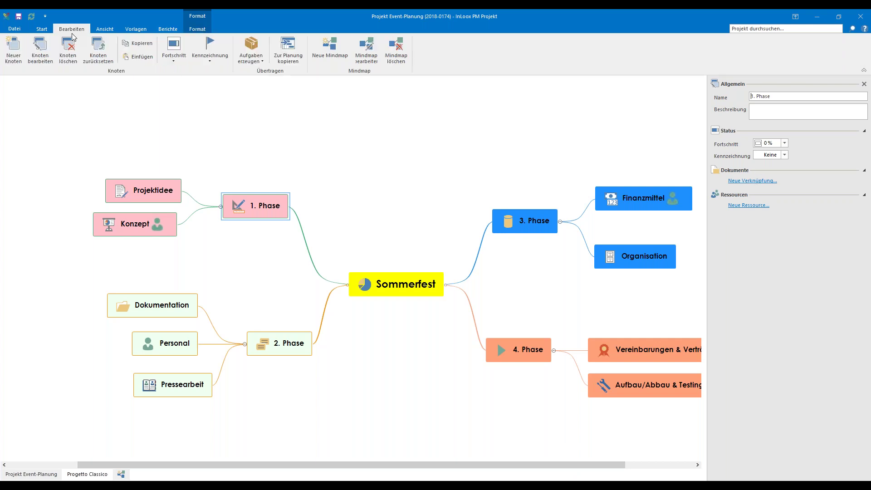
click(42, 29)
click(64, 29)
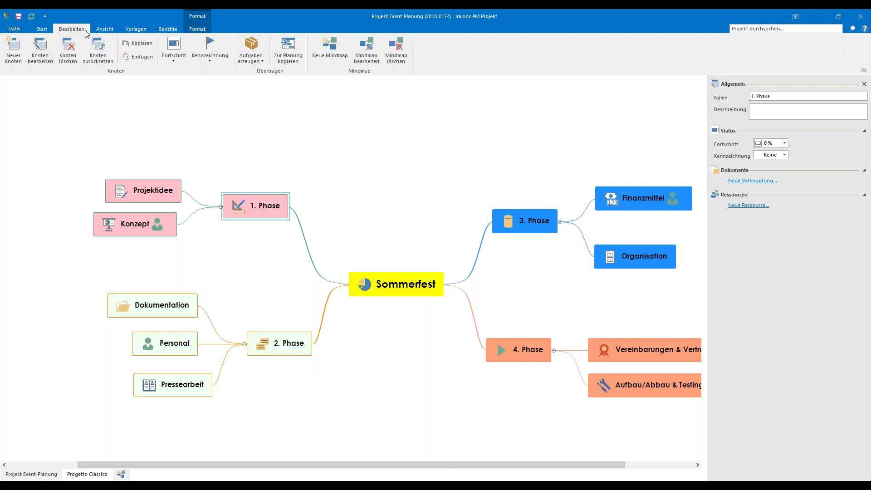
click(258, 63)
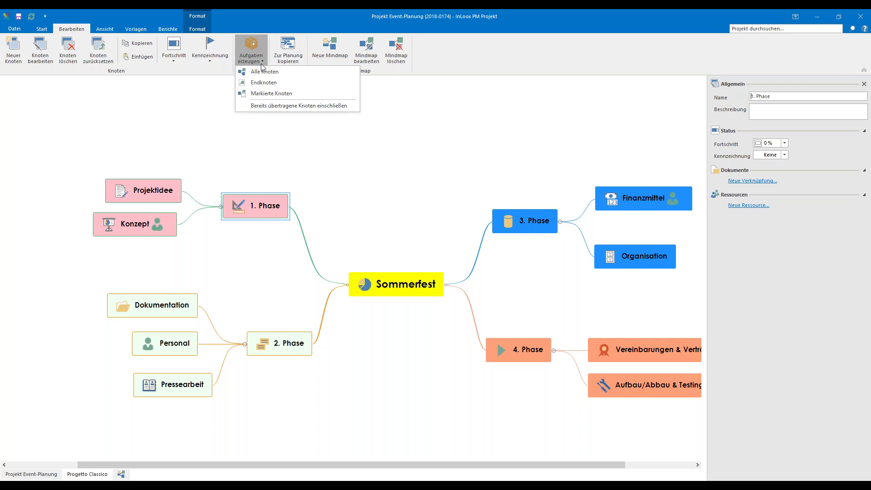